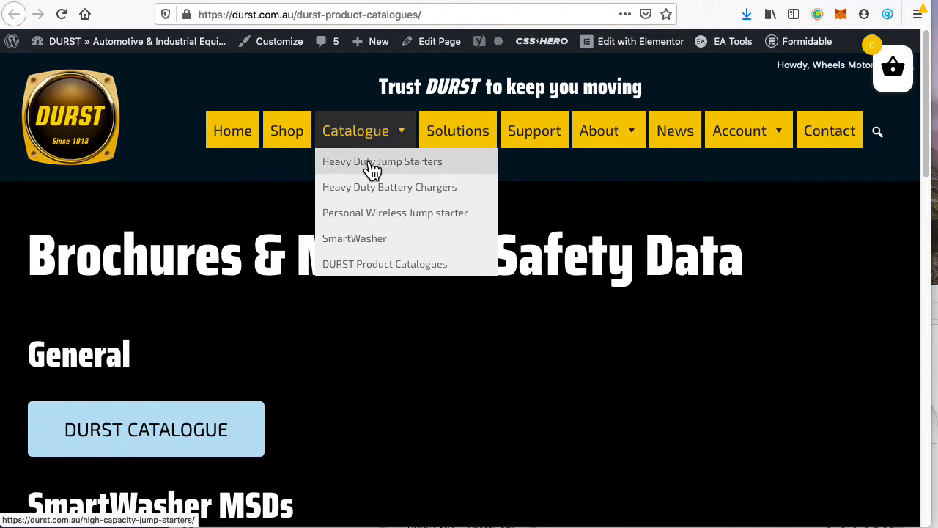
Step: Open the Heavy Duty Jump Starters catalogue page and examine its Compare Jump Starters specification table
{"action": "left_click", "coordinate": [368, 164]}
{"action": "scroll", "coordinate": [519, 392], "scroll_direction": "down", "scroll_amount": 3}
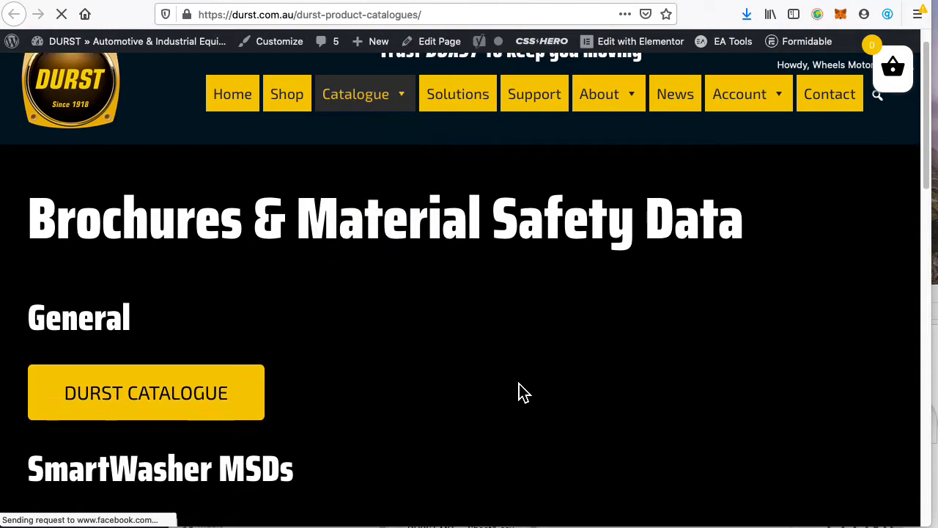
{"action": "scroll", "coordinate": [539, 401], "scroll_direction": "down", "scroll_amount": 10}
{"action": "scroll", "coordinate": [543, 396], "scroll_direction": "down", "scroll_amount": 15}
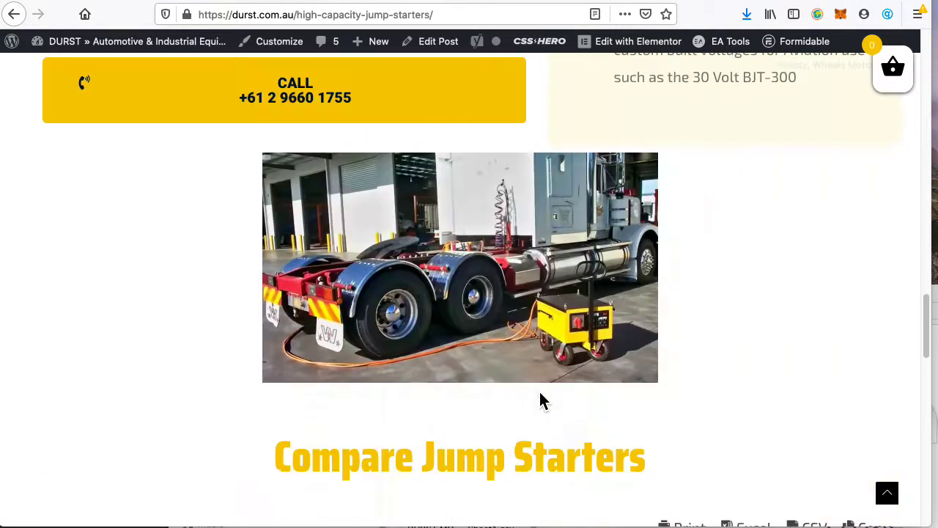
{"action": "scroll", "coordinate": [546, 381], "scroll_direction": "up", "scroll_amount": 10}
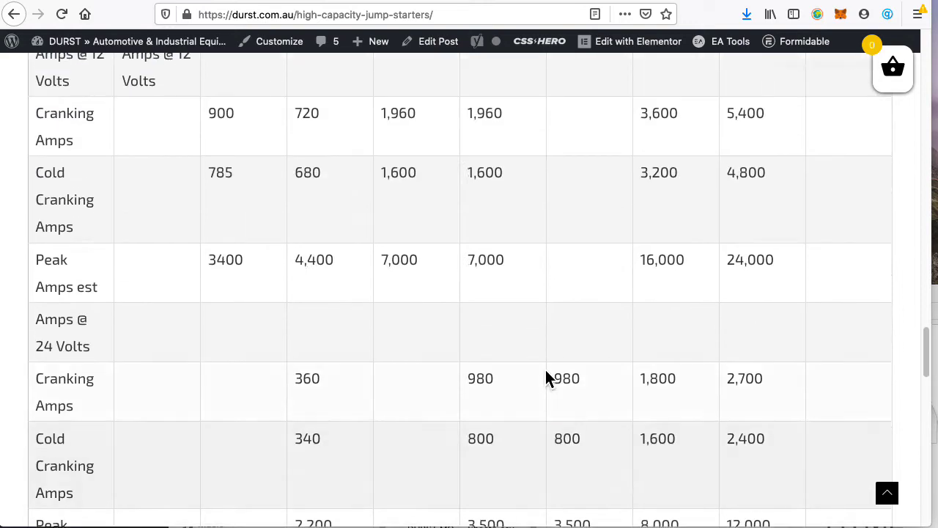
{"action": "scroll", "coordinate": [527, 361], "scroll_direction": "up", "scroll_amount": 3}
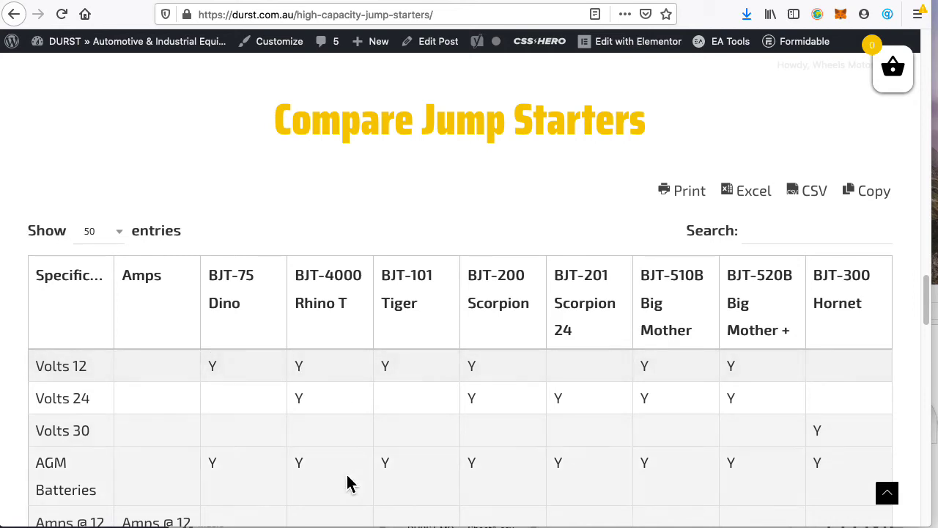
{"action": "scroll", "coordinate": [348, 481], "scroll_direction": "down", "scroll_amount": 10}
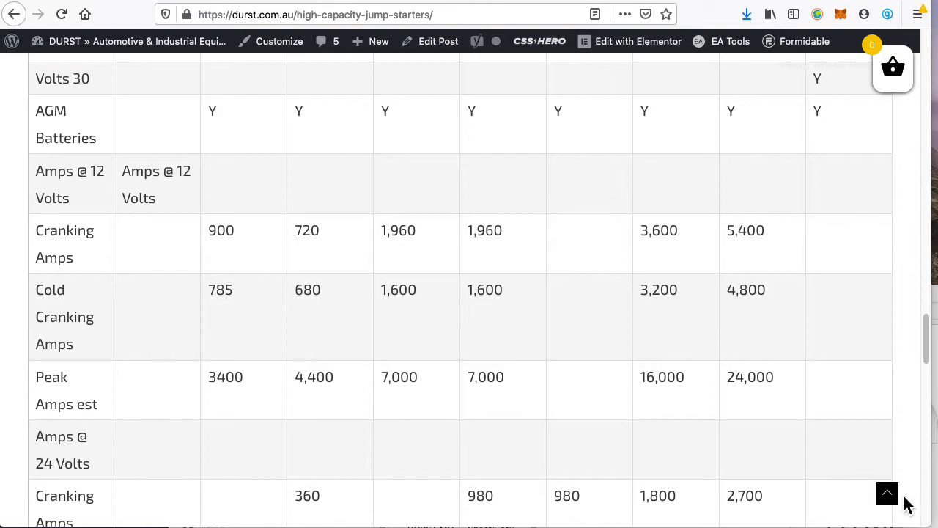
Step: Narrow the browser window to check how the comparison table displays at mobile width, and restore the full width
{"action": "left_click_drag", "start_coordinate": [933, 522], "coordinate": [403, 461]}
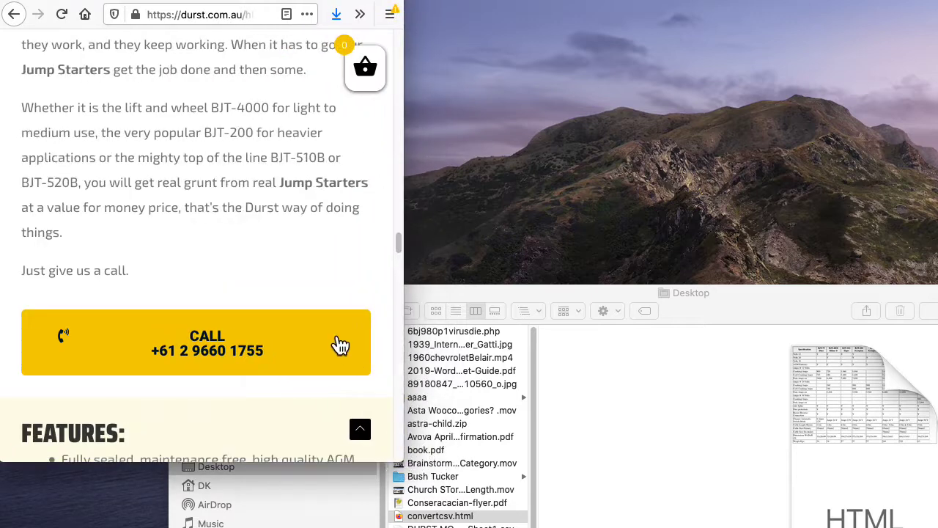
{"action": "scroll", "coordinate": [374, 315], "scroll_direction": "down", "scroll_amount": 15}
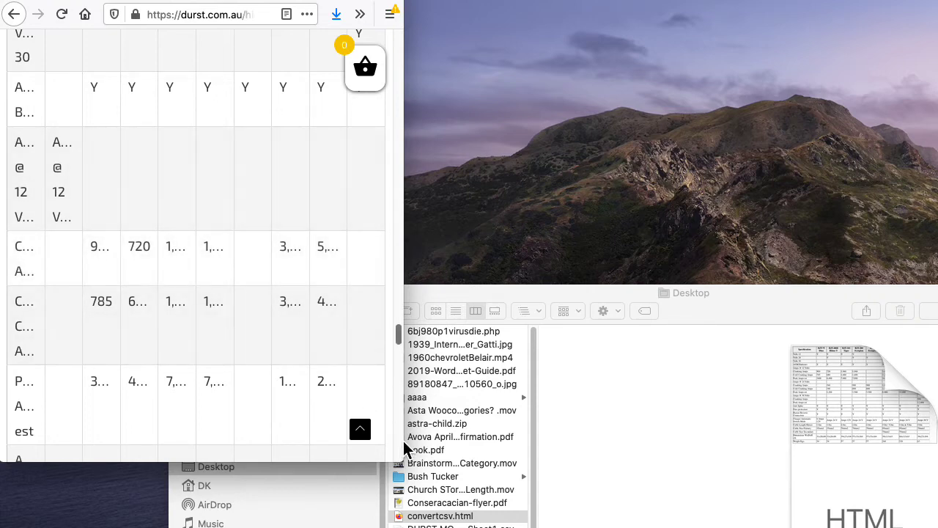
{"action": "left_click_drag", "start_coordinate": [404, 460], "coordinate": [181, 502]}
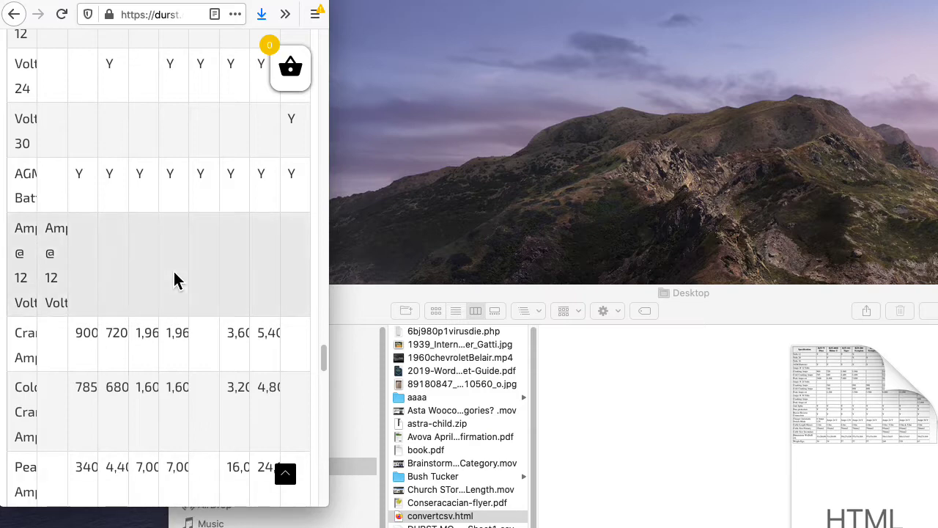
{"action": "scroll", "coordinate": [147, 283], "scroll_direction": "up", "scroll_amount": 5}
{"action": "scroll", "coordinate": [153, 283], "scroll_direction": "down", "scroll_amount": 2}
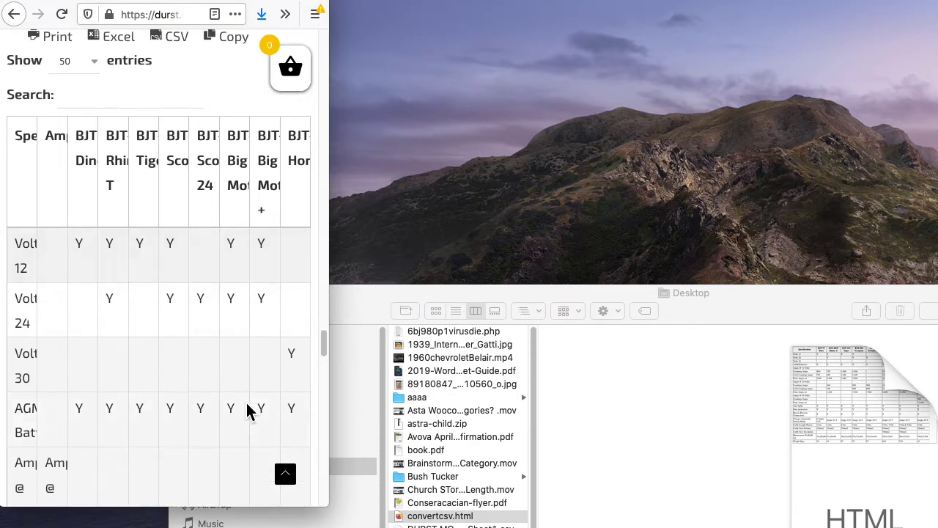
{"action": "left_click", "coordinate": [160, 144]}
{"action": "left_click_drag", "start_coordinate": [160, 144], "coordinate": [184, 139]}
{"action": "left_click_drag", "start_coordinate": [334, 507], "coordinate": [937, 524]}
Step: Examine the comparison table at full width and highlight the Amps @ 12 Volts text in the Amps column
{"action": "scroll", "coordinate": [694, 300], "scroll_direction": "up", "scroll_amount": 5}
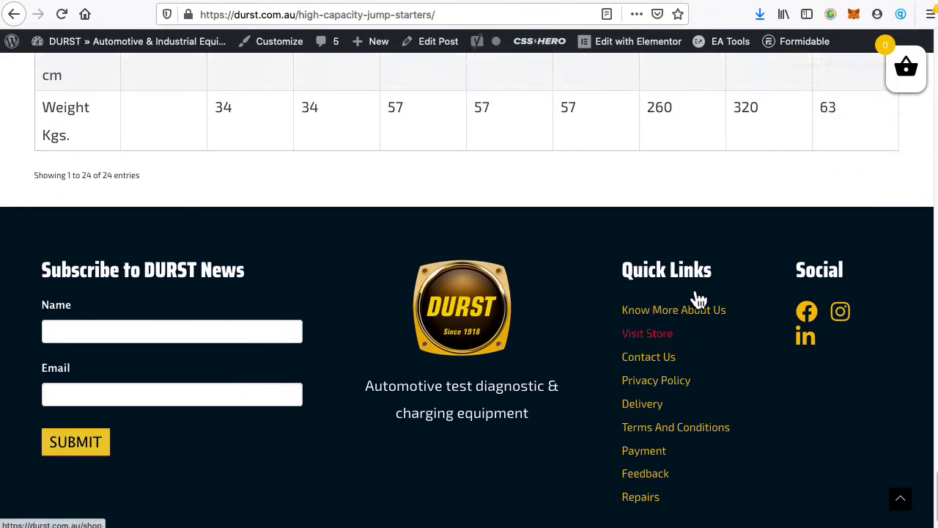
{"action": "scroll", "coordinate": [609, 364], "scroll_direction": "up", "scroll_amount": 8}
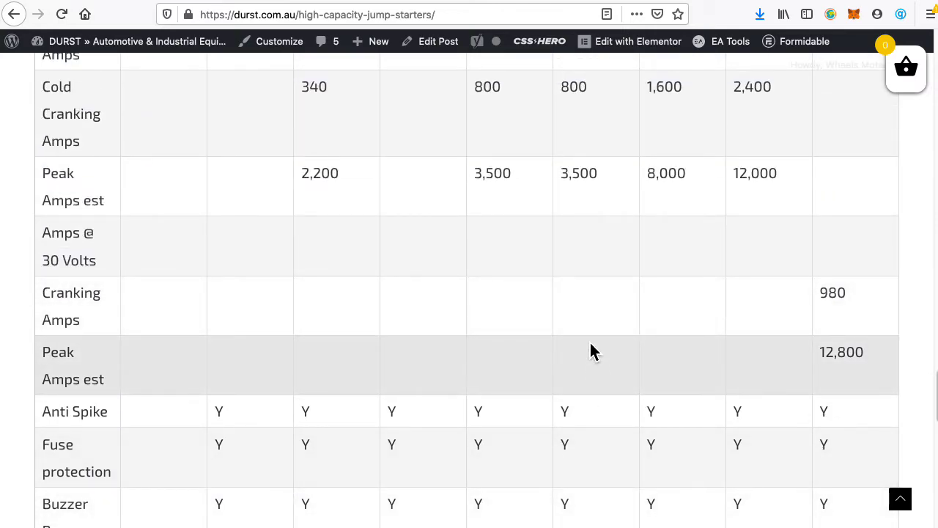
{"action": "scroll", "coordinate": [591, 351], "scroll_direction": "up", "scroll_amount": 8}
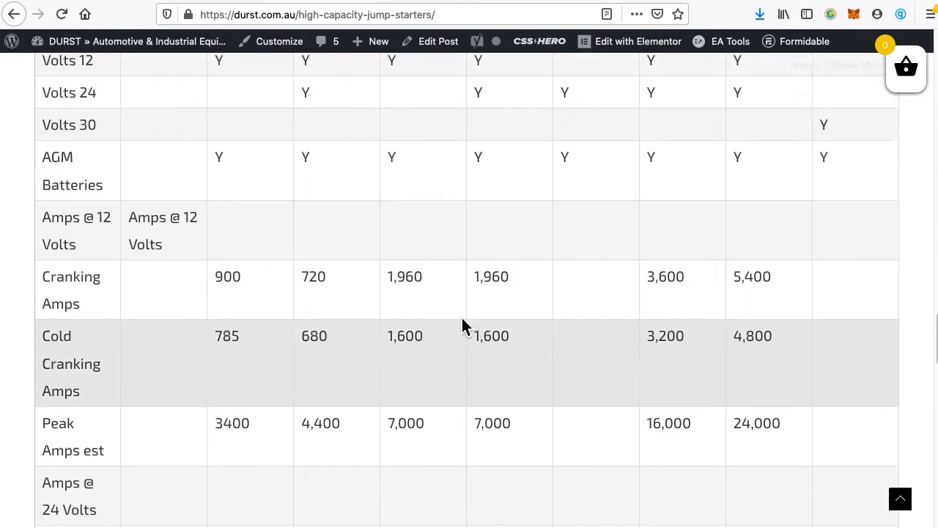
{"action": "scroll", "coordinate": [463, 326], "scroll_direction": "up", "scroll_amount": 3}
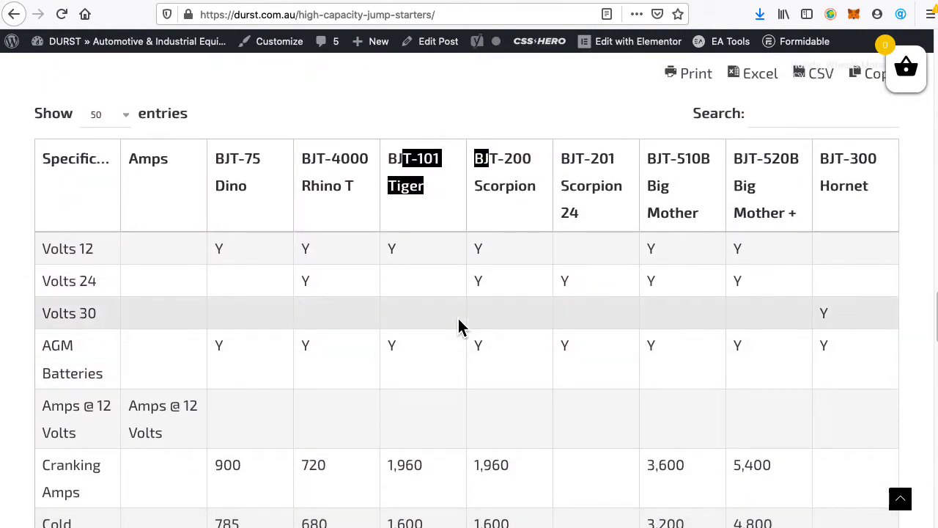
{"action": "left_click", "coordinate": [419, 236]}
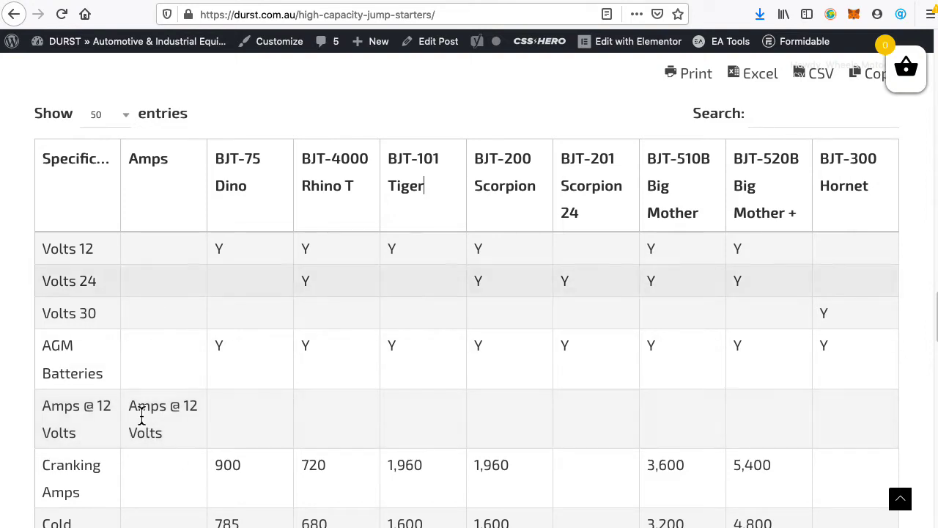
{"action": "left_click_drag", "start_coordinate": [69, 433], "coordinate": [151, 427]}
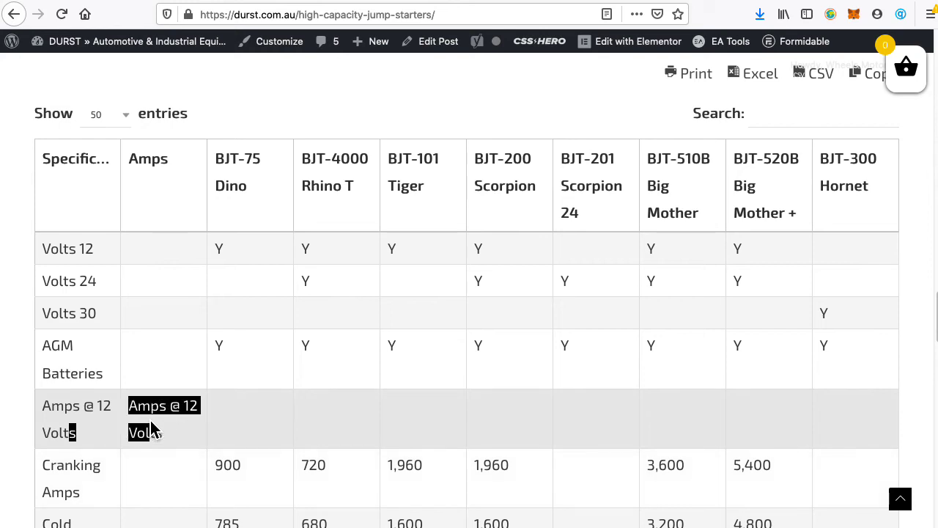
{"action": "left_click", "coordinate": [150, 420]}
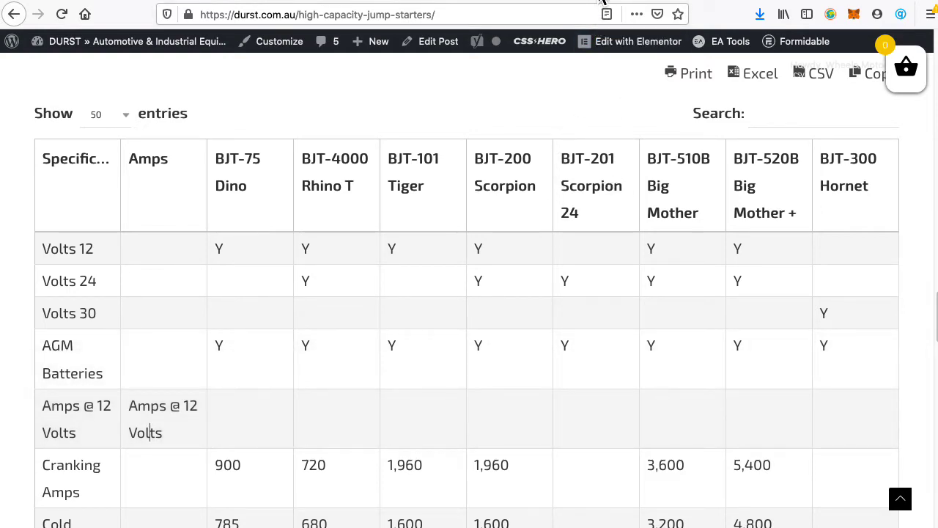
Step: Switch to the wpDataTables editor page and inspect the Amps @ 12 Volts cell and the Amps column in the table preview
{"action": "left_click", "coordinate": [440, 4]}
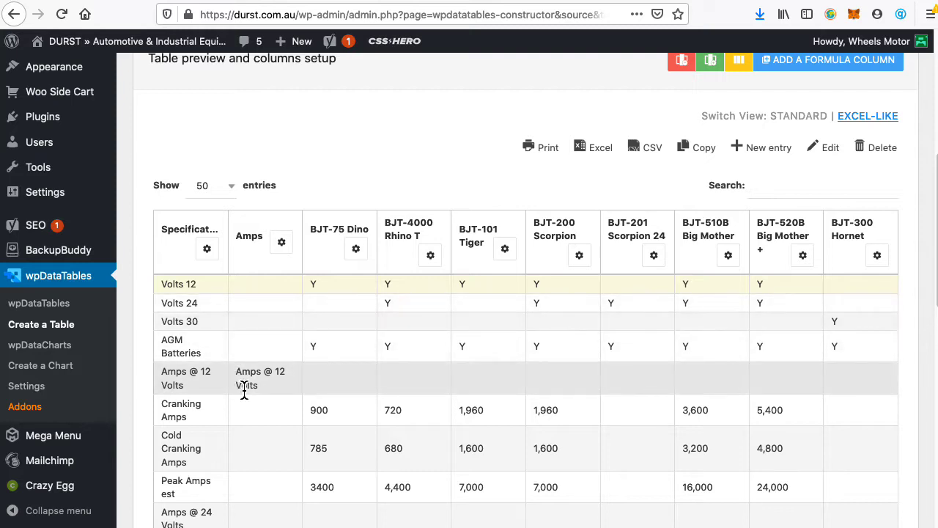
{"action": "mouse_move", "coordinate": [247, 370]}
{"action": "left_mouse_down"}
{"action": "mouse_move", "coordinate": [252, 383]}
{"action": "mouse_move", "coordinate": [265, 381]}
{"action": "left_mouse_up"}
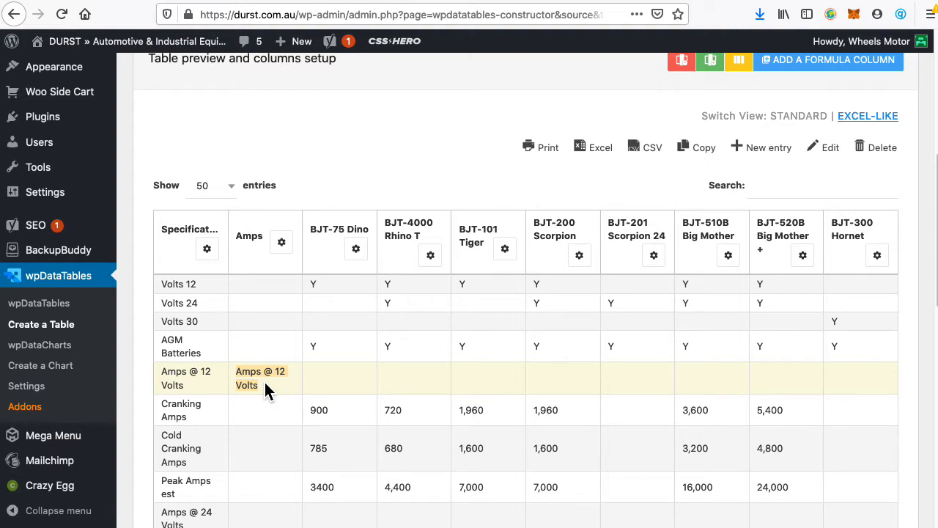
{"action": "scroll", "coordinate": [268, 450], "scroll_direction": "down", "scroll_amount": 3}
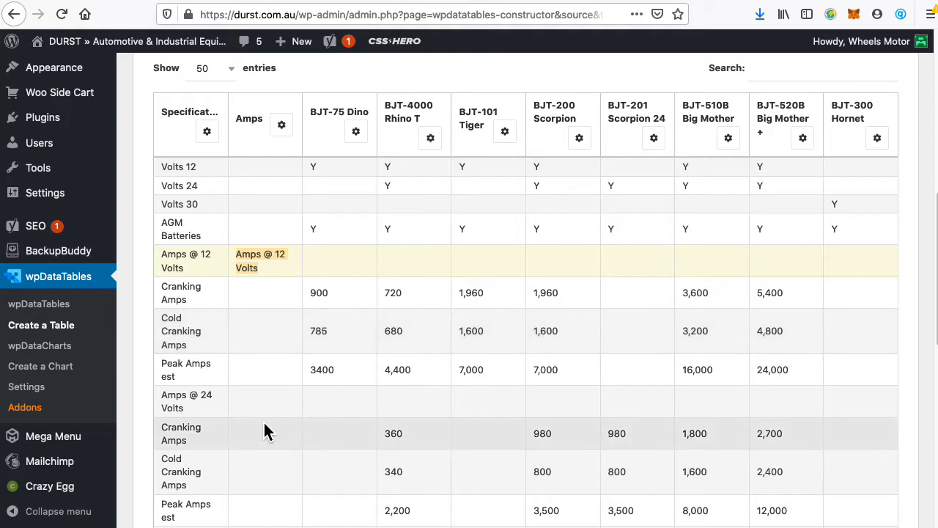
{"action": "left_click", "coordinate": [242, 261]}
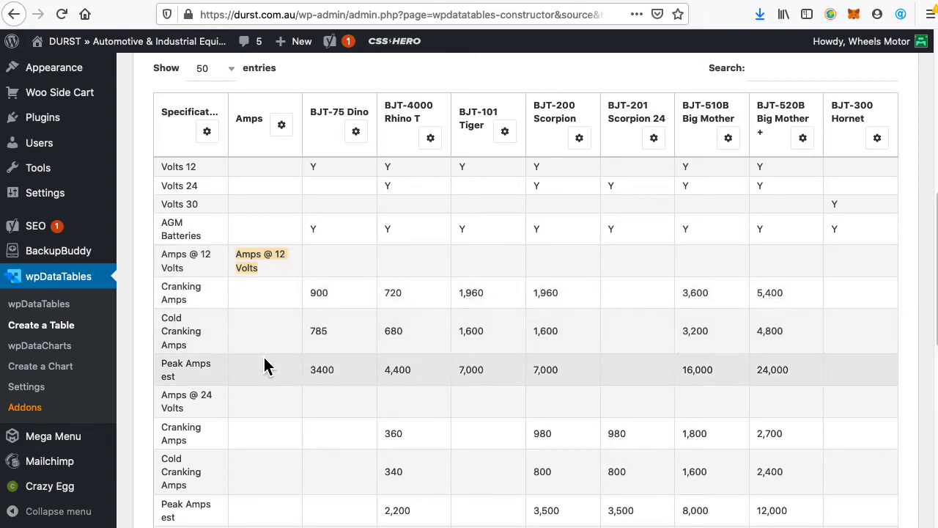
{"action": "left_click", "coordinate": [255, 129]}
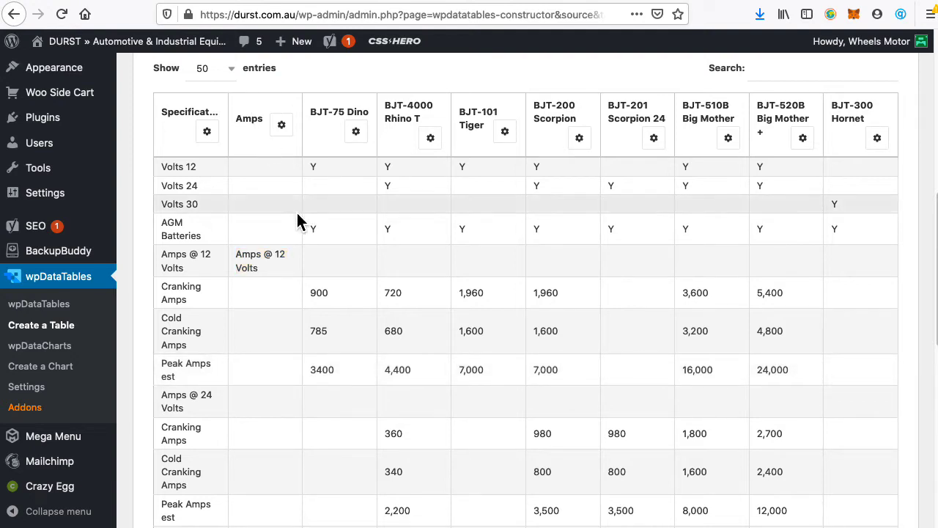
{"action": "scroll", "coordinate": [297, 220], "scroll_direction": "up", "scroll_amount": 3}
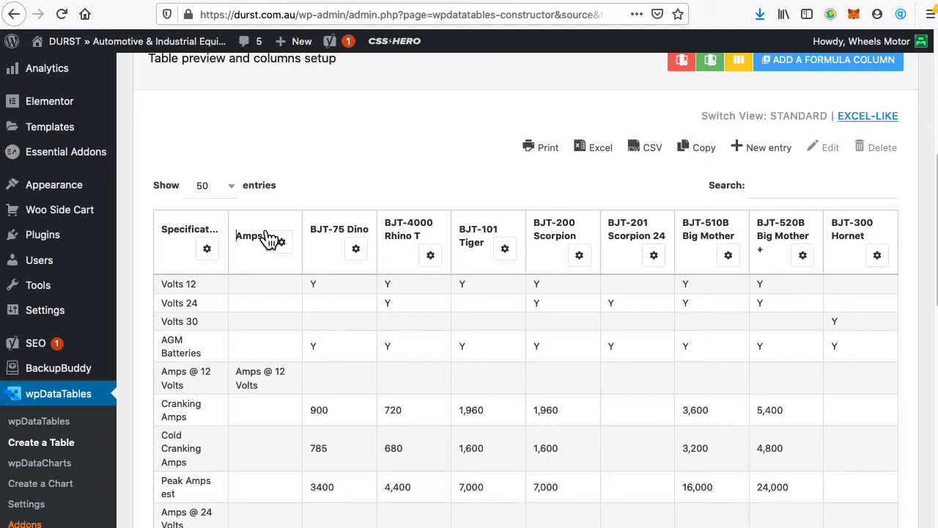
Step: Using the new entry form, try colspan="2" as the Amps value of the 12-volt Cranking Amps row and undo it
{"action": "left_click", "coordinate": [766, 152]}
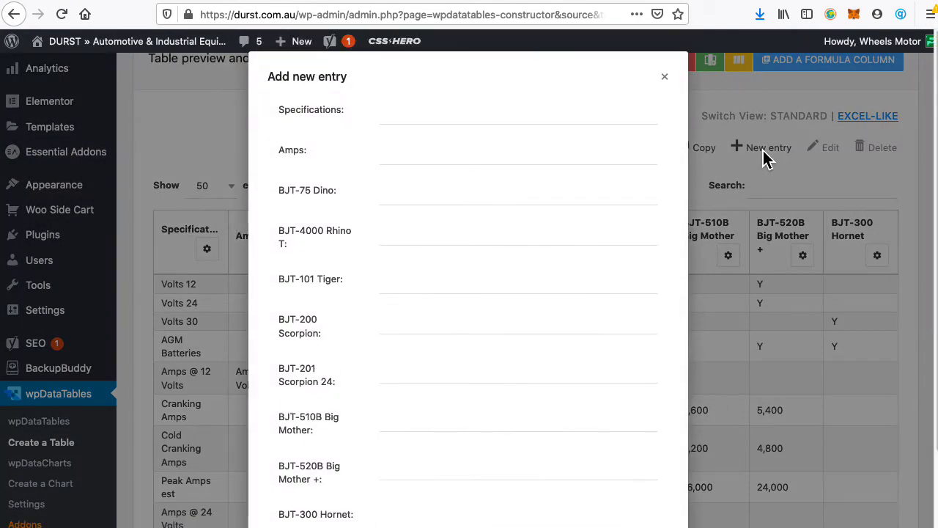
{"action": "key", "text": "ctrl+minus"}
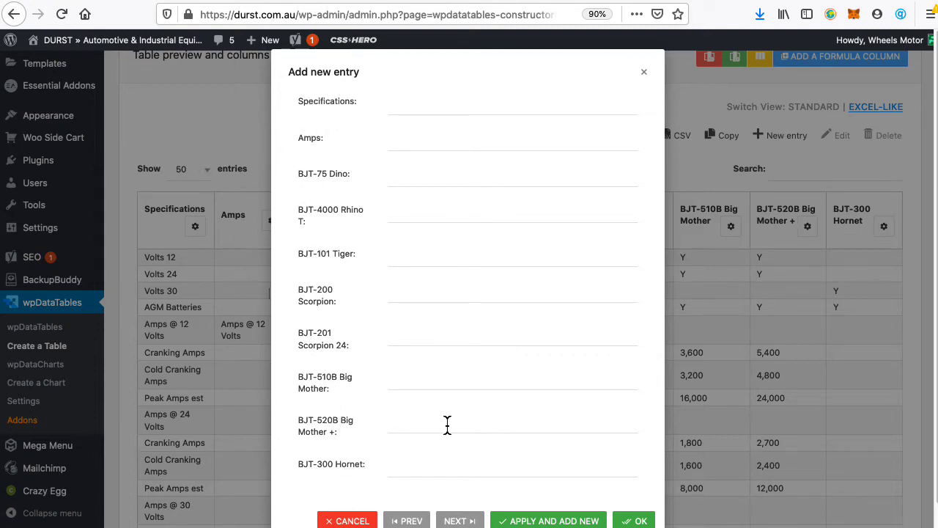
{"action": "left_click", "coordinate": [472, 522]}
{"action": "left_click", "coordinate": [482, 522]}
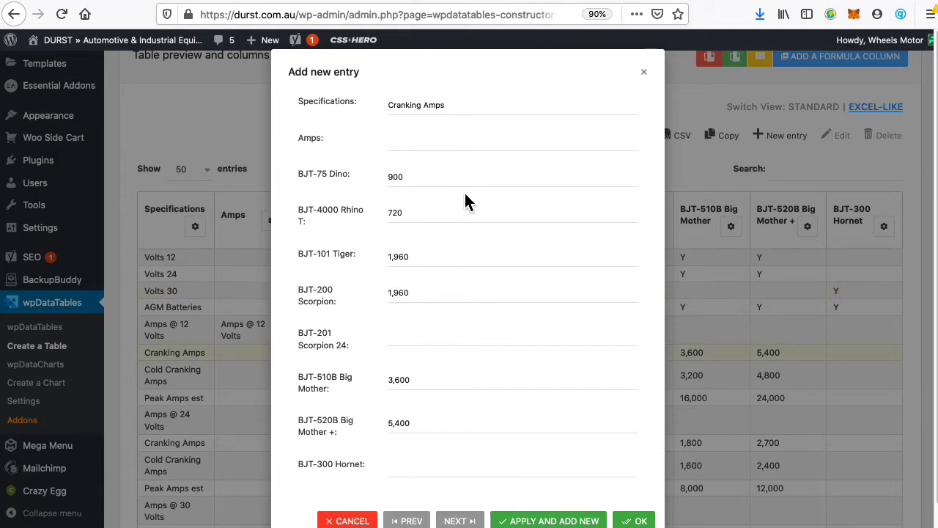
{"action": "left_click", "coordinate": [426, 148]}
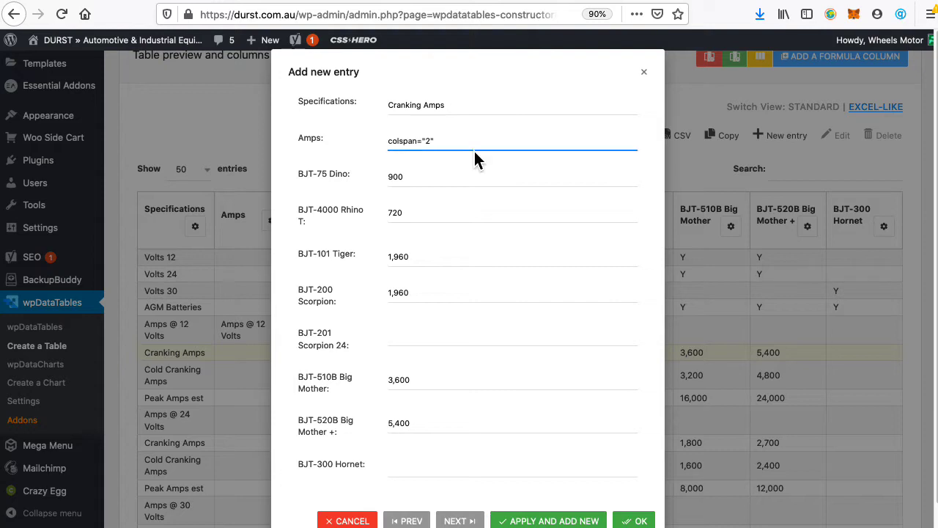
{"action": "key", "text": "ctrl+z"}
Step: Browse the records in the entry form back to Volts 12 and forward to the Cranking Amps row under Amps @ 24 Volts
{"action": "left_click", "coordinate": [408, 522]}
{"action": "left_click", "coordinate": [408, 521]}
{"action": "left_click", "coordinate": [408, 521]}
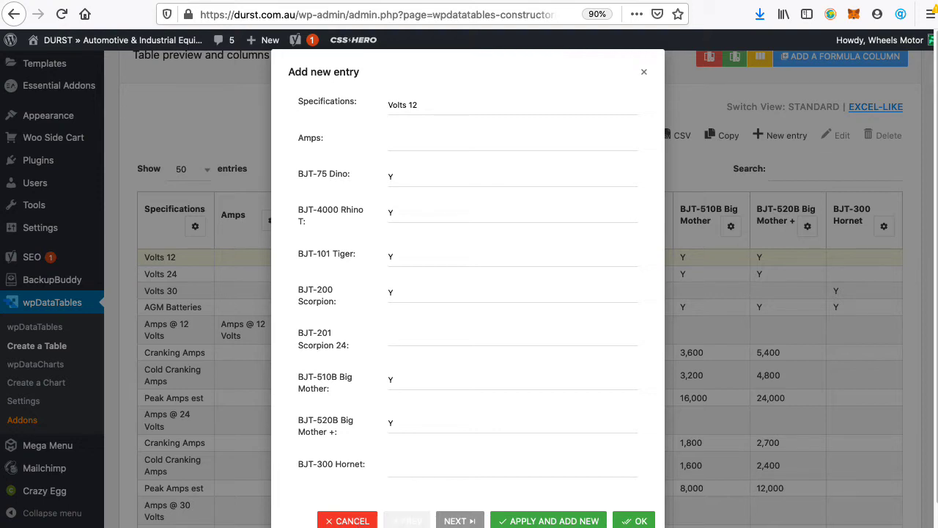
{"action": "left_click", "coordinate": [460, 521]}
{"action": "left_click", "coordinate": [459, 521]}
{"action": "left_click", "coordinate": [460, 521]}
{"action": "left_click", "coordinate": [460, 521]}
{"action": "left_click", "coordinate": [460, 521]}
{"action": "left_click", "coordinate": [460, 521]}
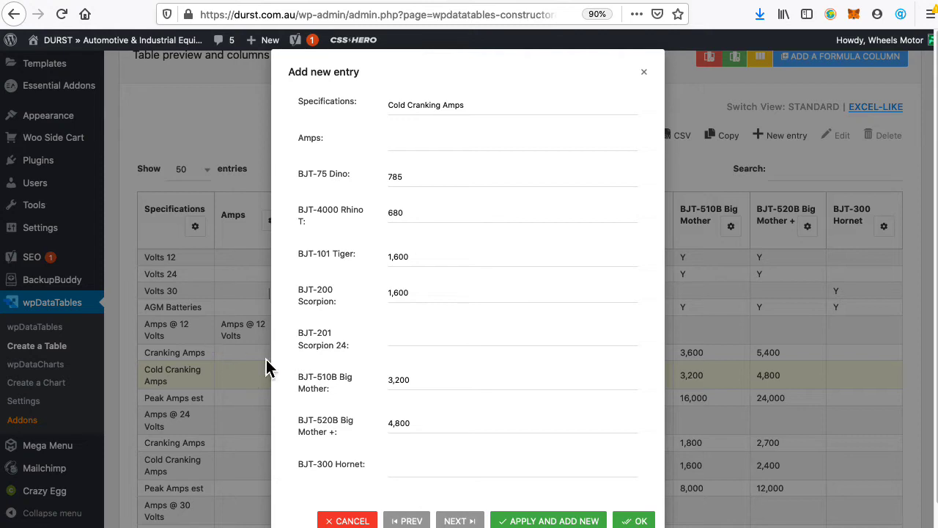
{"action": "left_click", "coordinate": [460, 521]}
{"action": "left_click", "coordinate": [460, 521]}
{"action": "left_click", "coordinate": [459, 521]}
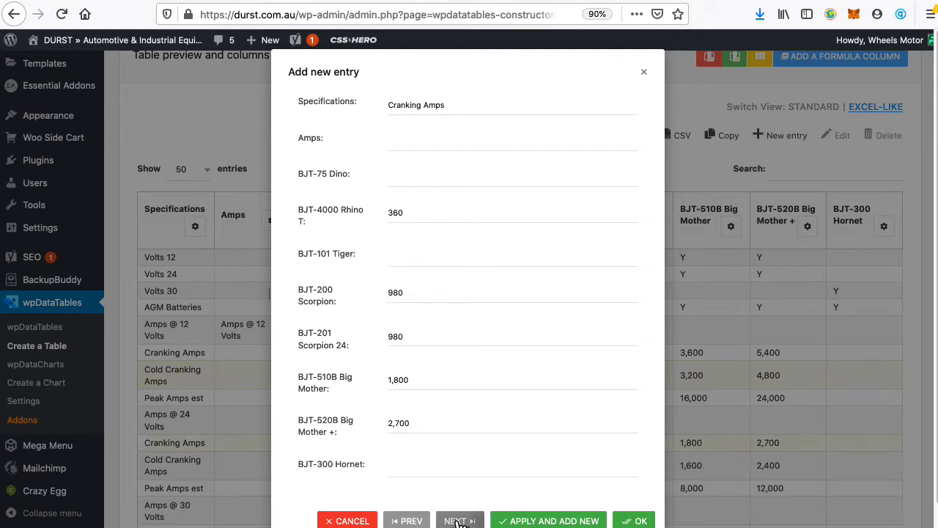
Step: Try Amps @ 12 Volt as the Amps value of the 24-volt Cranking Amps row, and cancel the entry form
{"action": "left_click", "coordinate": [400, 139]}
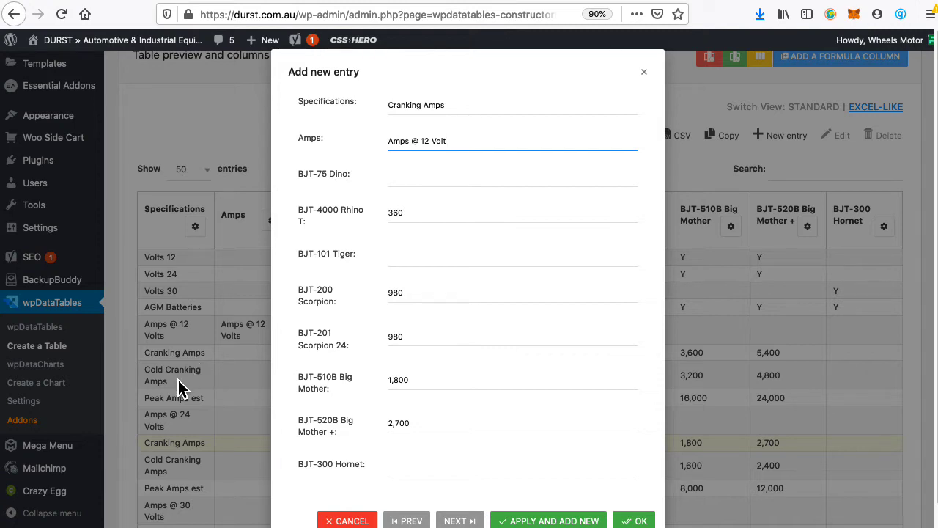
{"action": "left_click", "coordinate": [463, 519]}
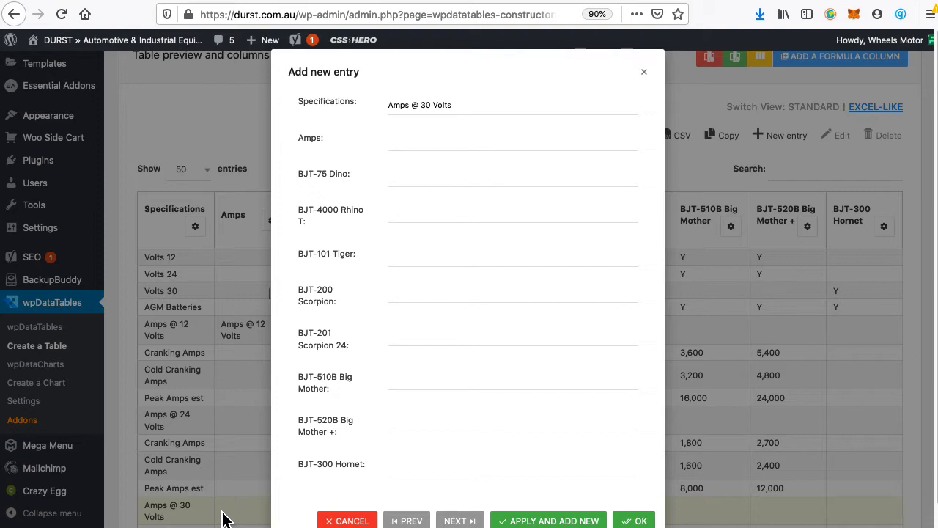
{"action": "left_click", "coordinate": [352, 520]}
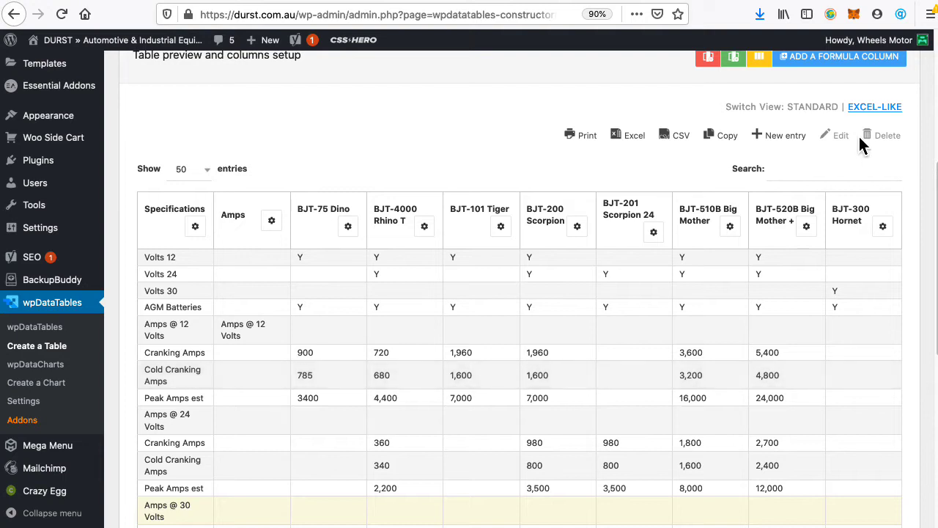
Step: Try to edit the selected Amps @ 30 Volts row, and open the table's Editing settings to check the front-end editing option
{"action": "left_click", "coordinate": [839, 138]}
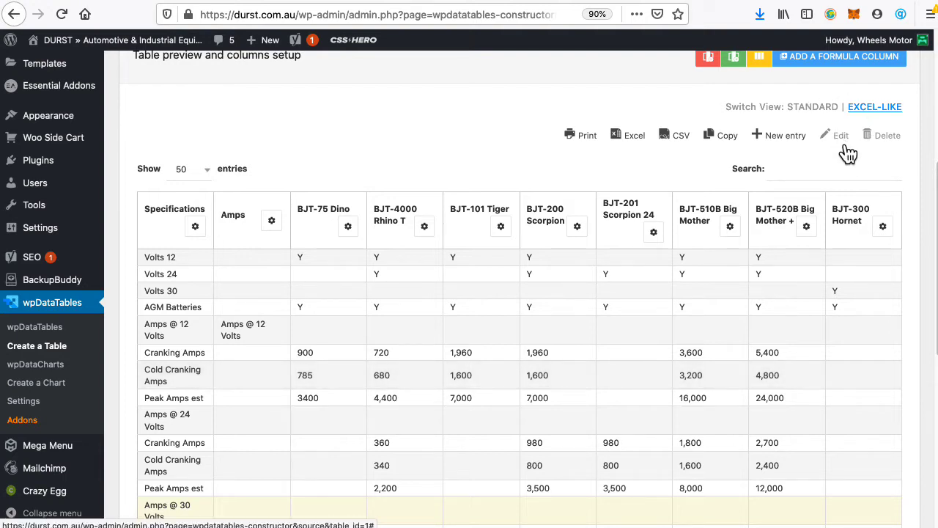
{"action": "scroll", "coordinate": [630, 165], "scroll_direction": "up", "scroll_amount": 5}
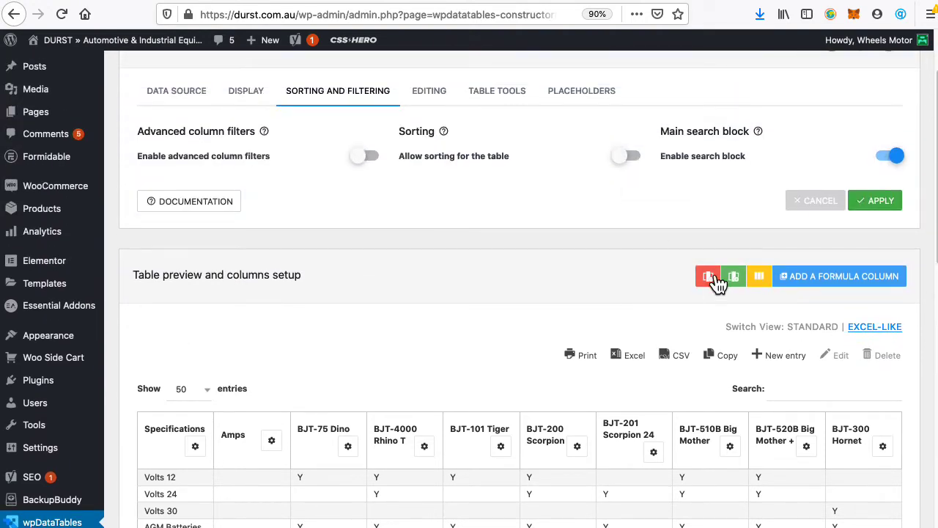
{"action": "left_click", "coordinate": [438, 98]}
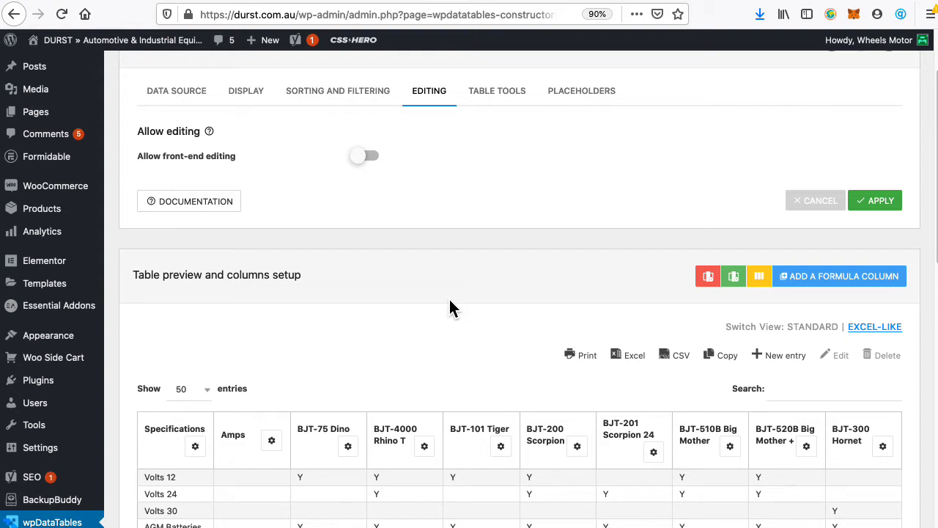
Step: Switch to the wpDataTables website, open its documentation, and search the docs for "edit table"
{"action": "scroll", "coordinate": [439, 311], "scroll_direction": "down", "scroll_amount": 5}
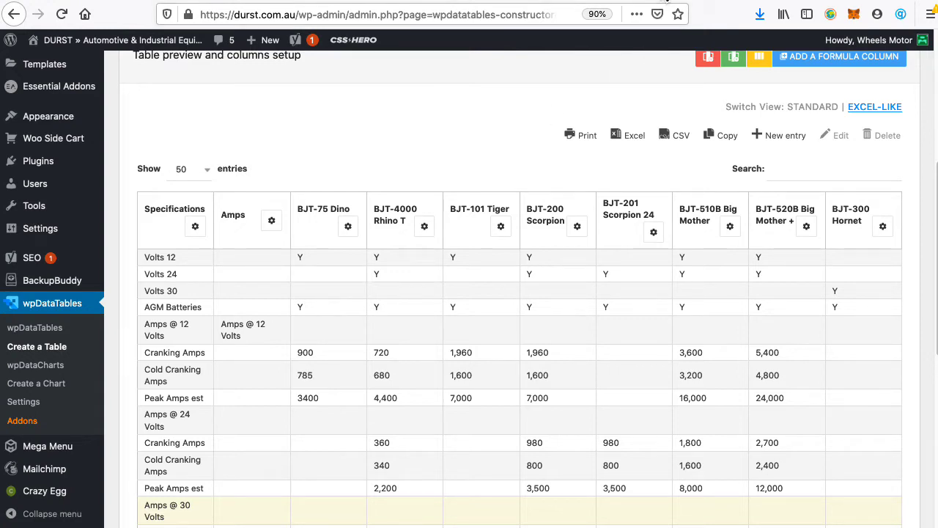
{"action": "left_click", "coordinate": [662, 0]}
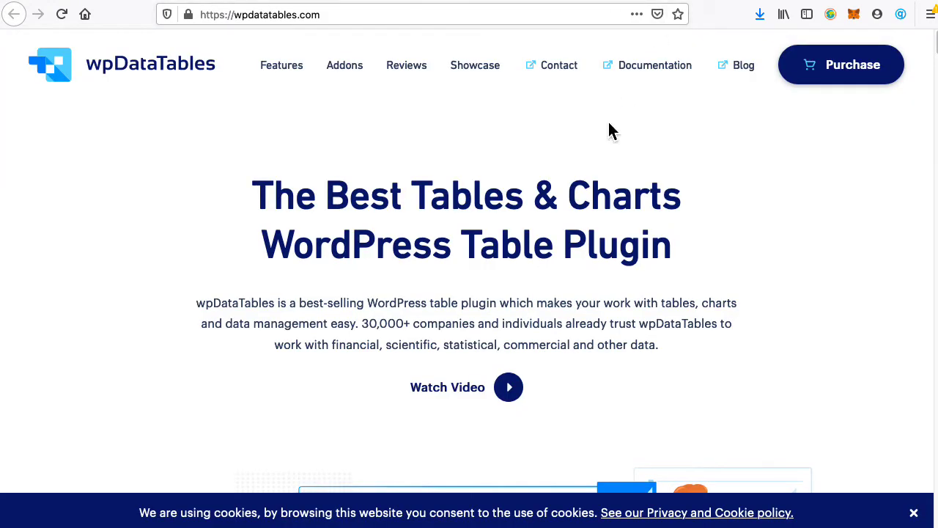
{"action": "left_click", "coordinate": [671, 73]}
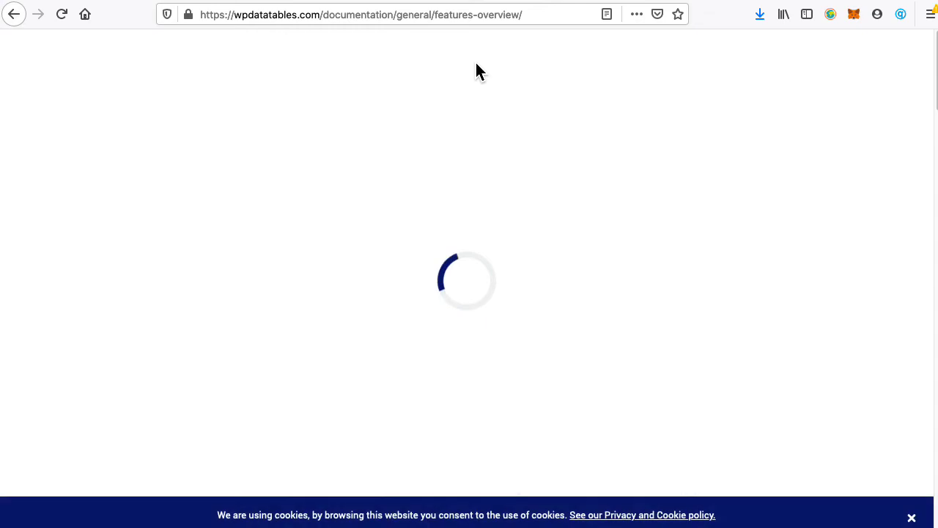
{"action": "left_click", "coordinate": [365, 59]}
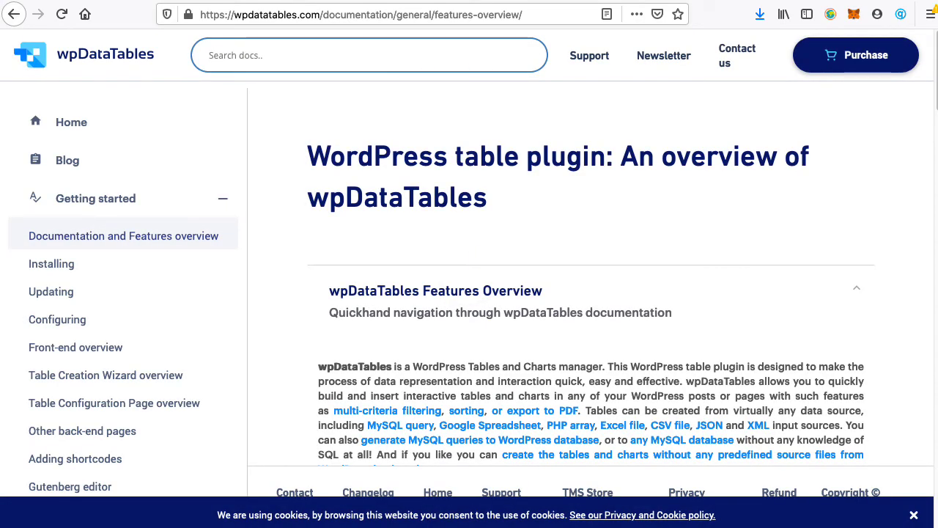
{"action": "type", "text": "edit table"}
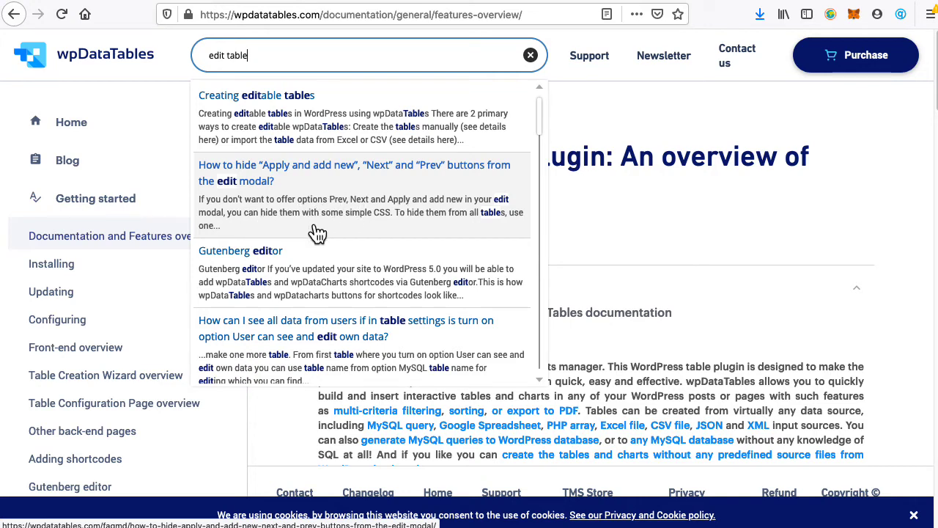
Step: Look through the documentation search results for table editing topics and open the Back-end editor article
{"action": "scroll", "coordinate": [363, 266], "scroll_direction": "down", "scroll_amount": 5}
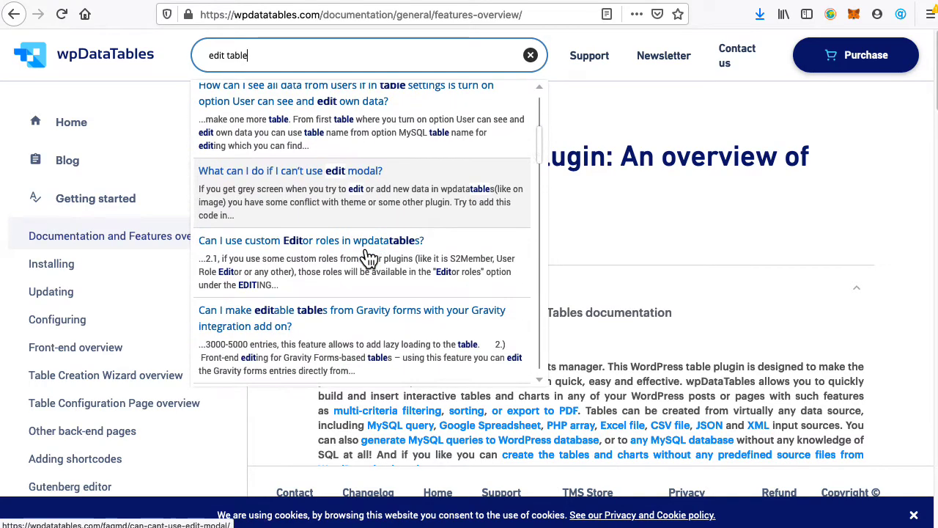
{"action": "scroll", "coordinate": [362, 266], "scroll_direction": "up", "scroll_amount": 5}
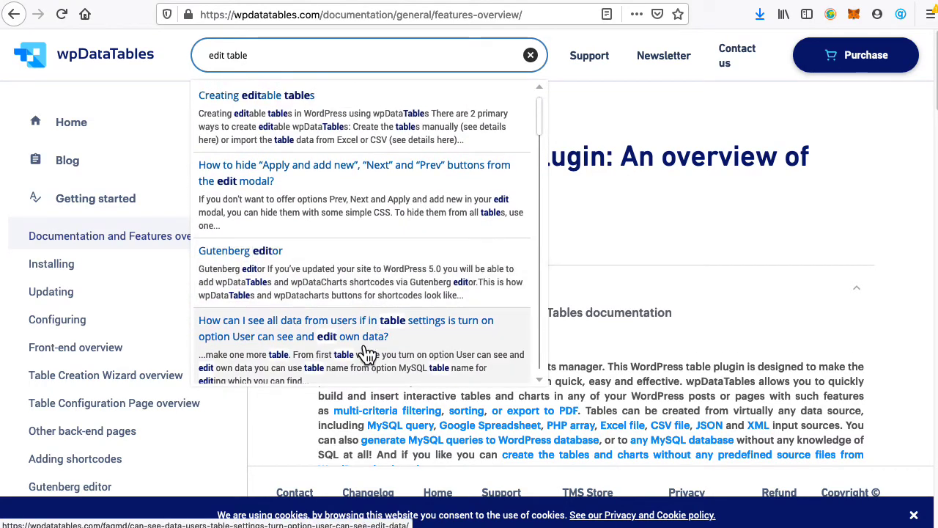
{"action": "scroll", "coordinate": [370, 344], "scroll_direction": "down", "scroll_amount": 3}
{"action": "scroll", "coordinate": [371, 344], "scroll_direction": "down", "scroll_amount": 4}
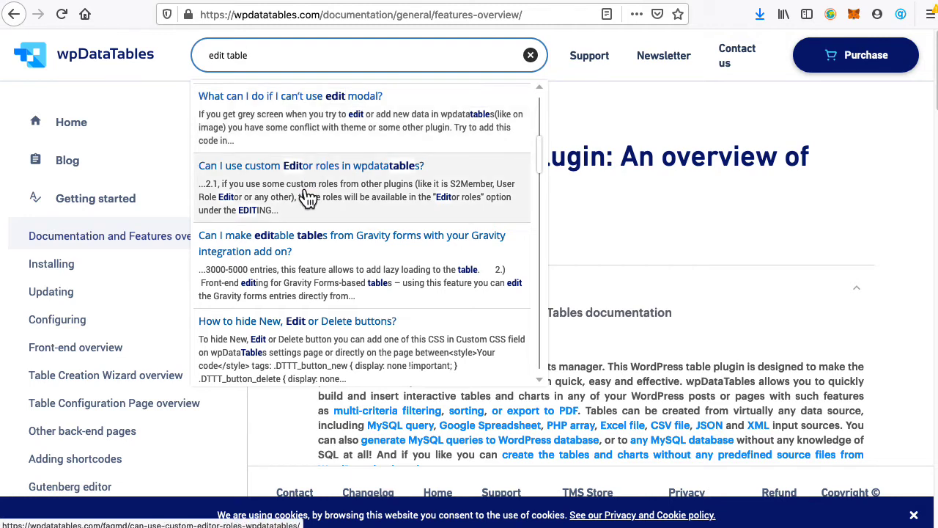
{"action": "scroll", "coordinate": [308, 268], "scroll_direction": "down", "scroll_amount": 4}
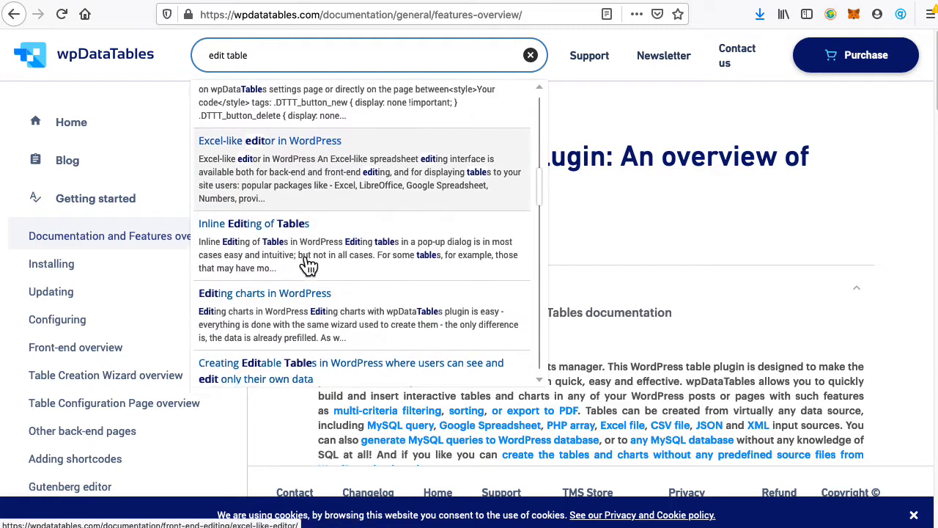
{"action": "scroll", "coordinate": [323, 234], "scroll_direction": "down", "scroll_amount": 1}
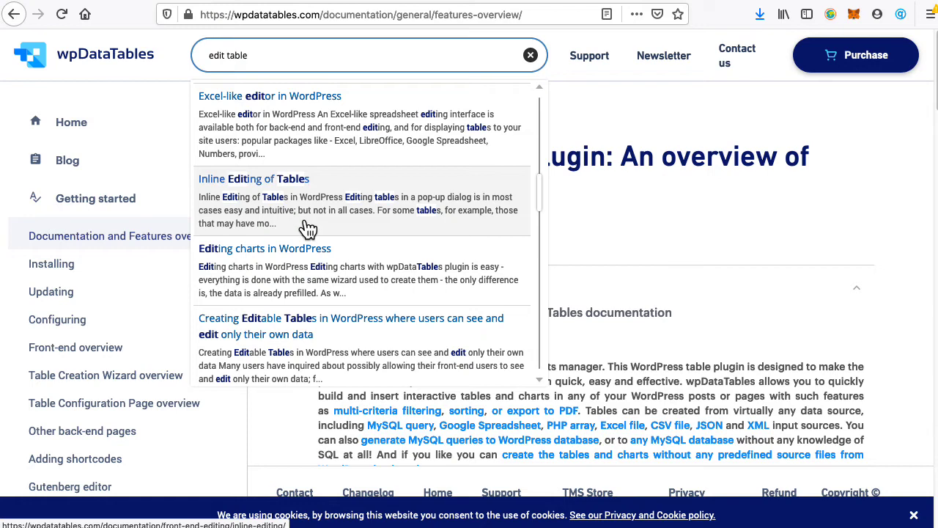
{"action": "scroll", "coordinate": [369, 284], "scroll_direction": "down", "scroll_amount": 1}
{"action": "scroll", "coordinate": [369, 284], "scroll_direction": "down", "scroll_amount": 5}
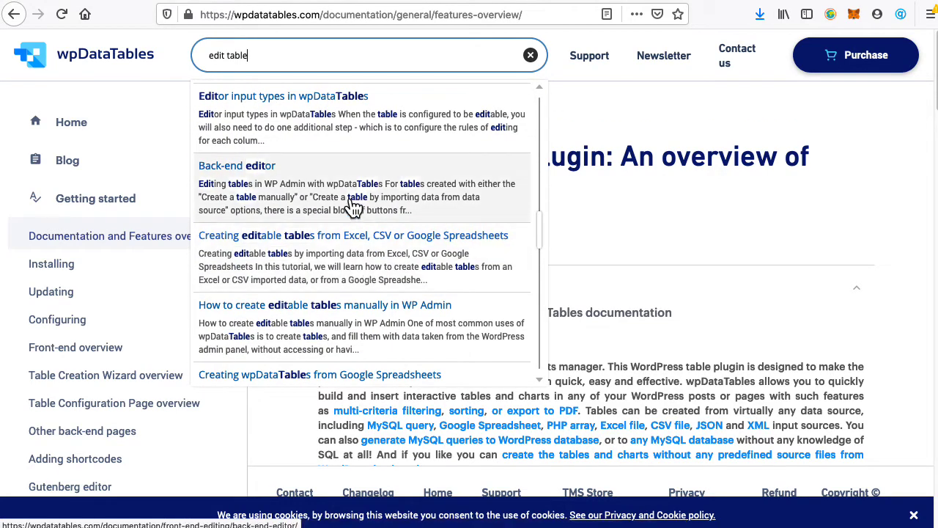
{"action": "left_click", "coordinate": [354, 207]}
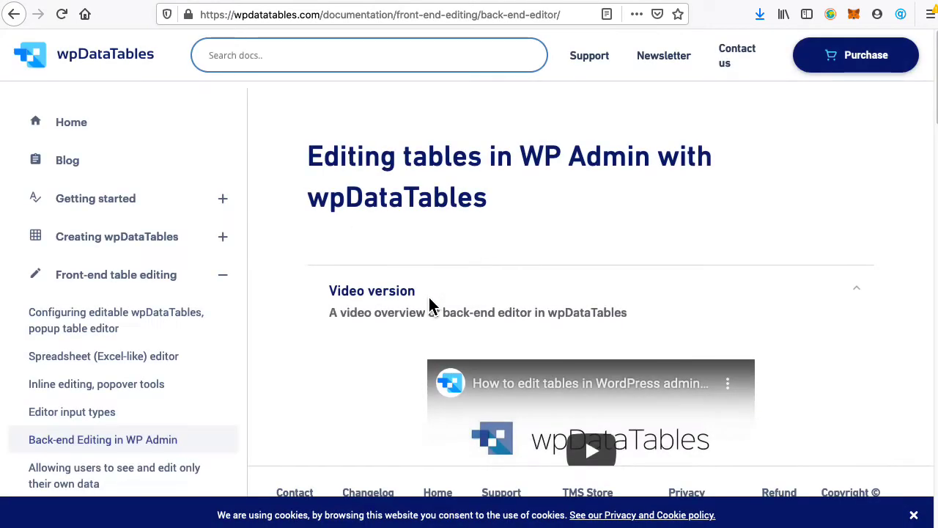
Step: Read the Back-end Editor article's instructions on editing rows and adding or removing columns, through to its related articles
{"action": "scroll", "coordinate": [544, 302], "scroll_direction": "down", "scroll_amount": 1}
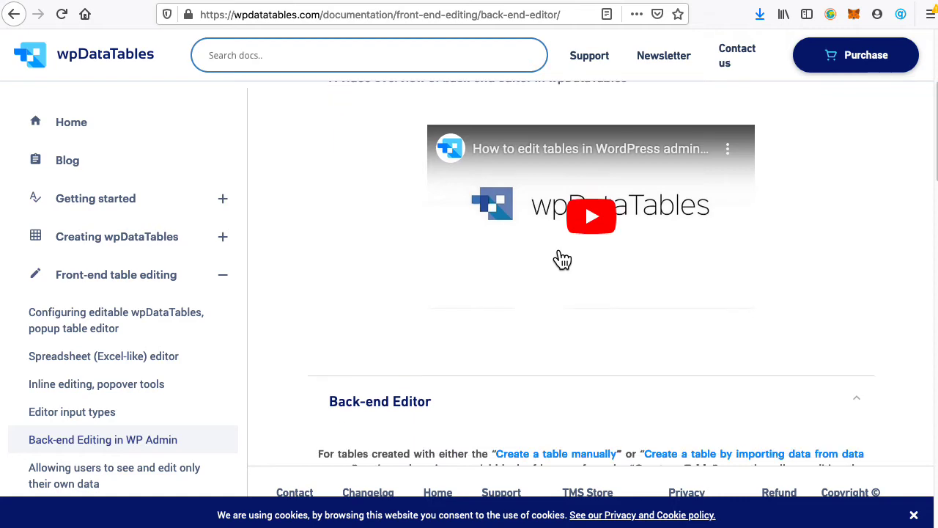
{"action": "scroll", "coordinate": [549, 318], "scroll_direction": "down", "scroll_amount": 3}
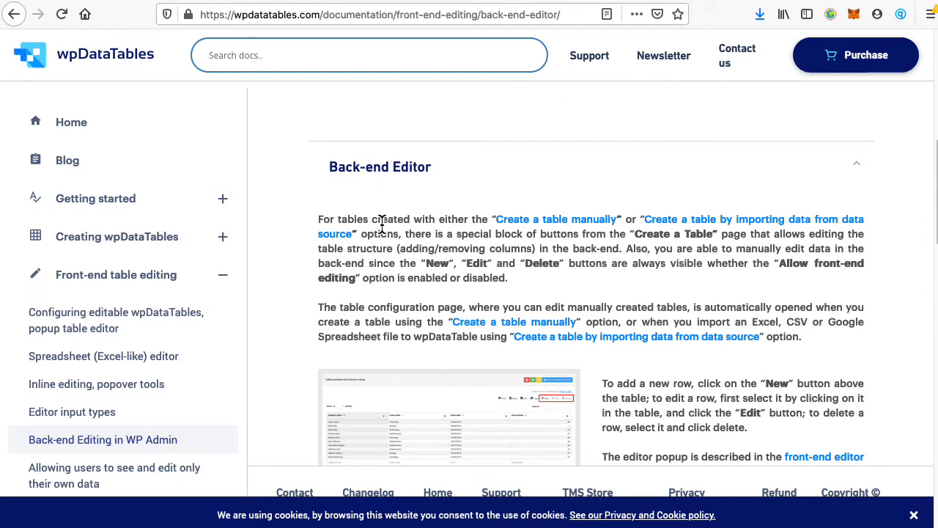
{"action": "left_click_drag", "start_coordinate": [382, 220], "coordinate": [415, 270]}
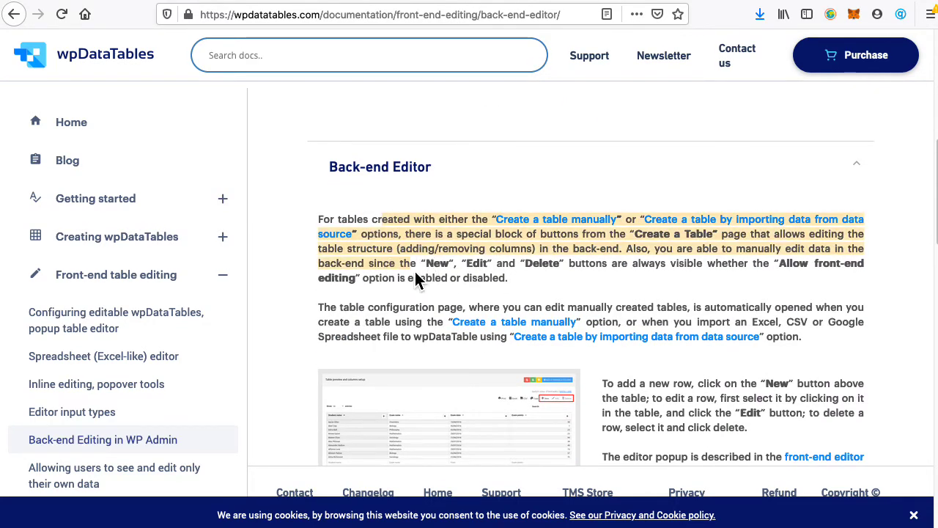
{"action": "scroll", "coordinate": [417, 272], "scroll_direction": "down", "scroll_amount": 1}
{"action": "scroll", "coordinate": [419, 277], "scroll_direction": "down", "scroll_amount": 1}
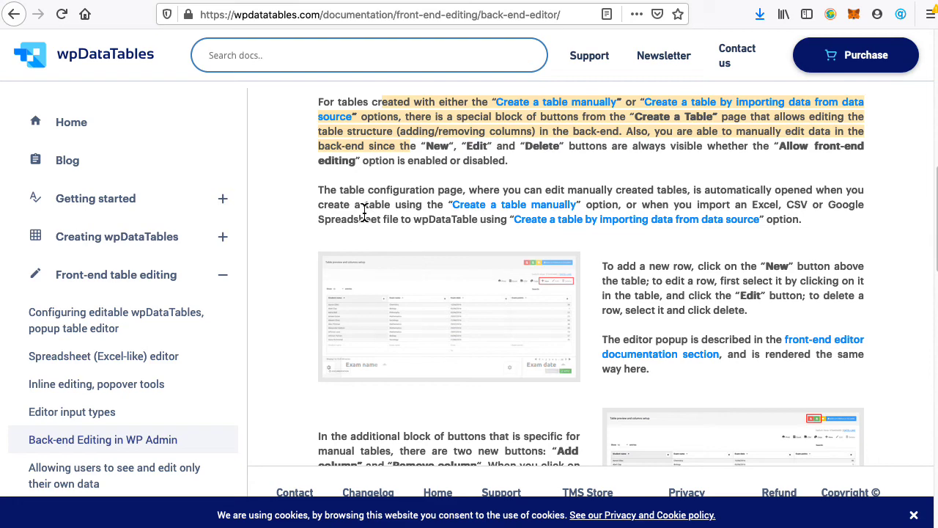
{"action": "triple_click", "coordinate": [654, 280]}
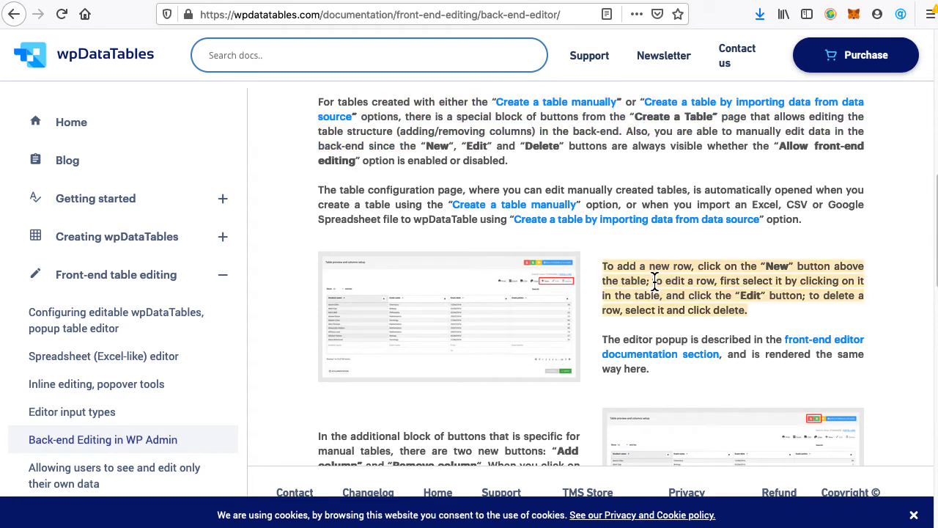
{"action": "scroll", "coordinate": [654, 280], "scroll_direction": "down", "scroll_amount": 3}
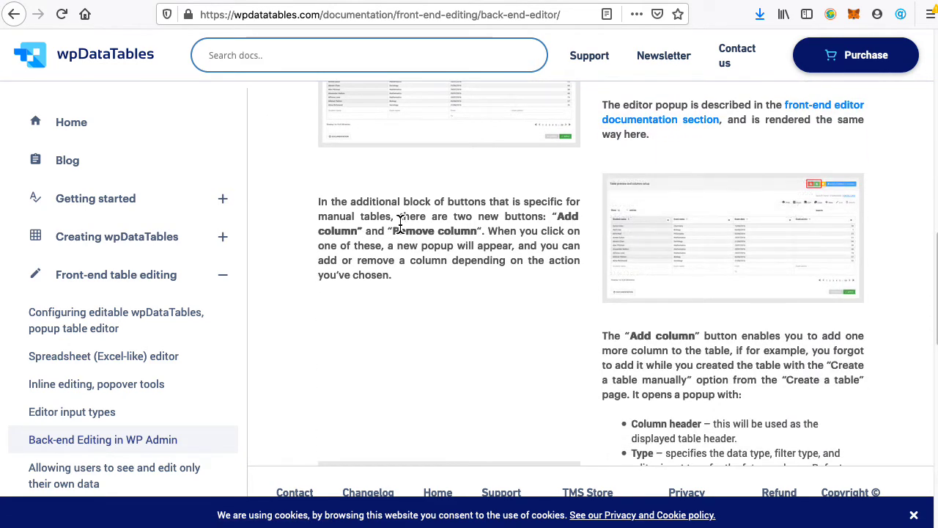
{"action": "triple_click", "coordinate": [400, 220]}
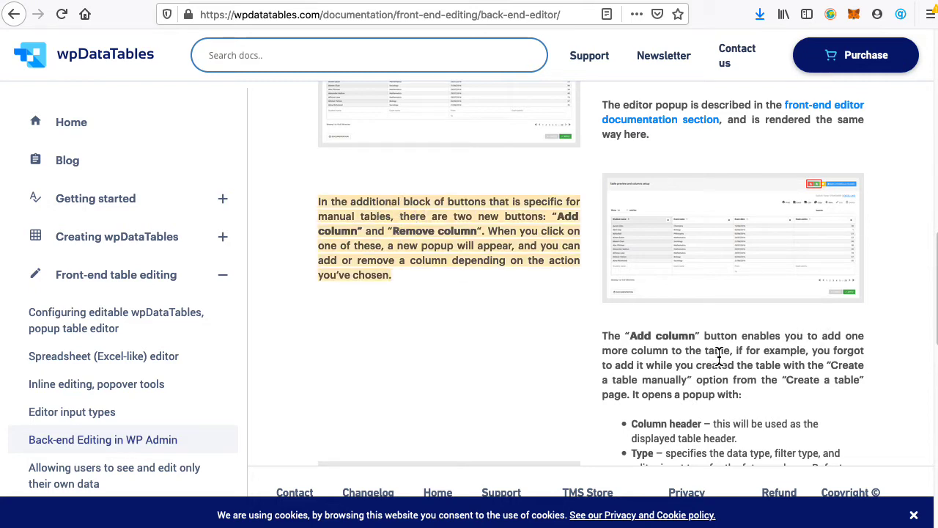
{"action": "scroll", "coordinate": [716, 370], "scroll_direction": "down", "scroll_amount": 3}
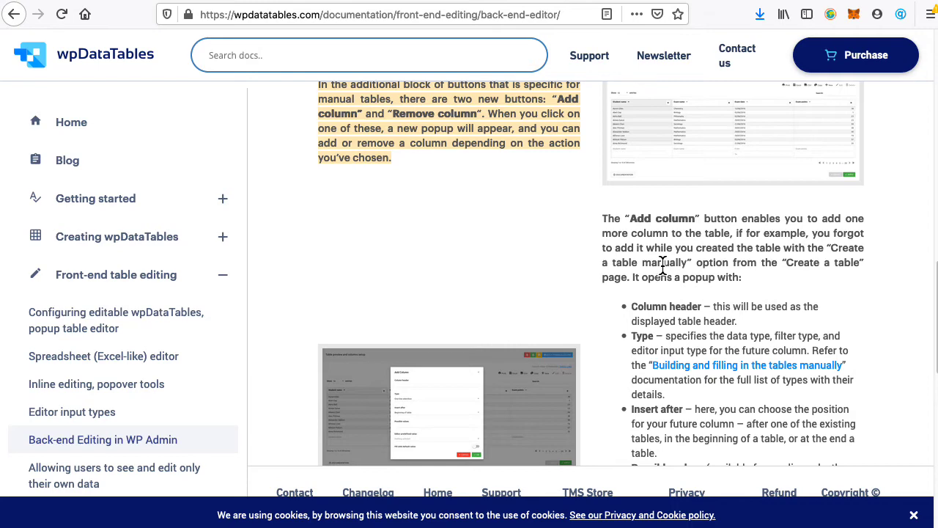
{"action": "scroll", "coordinate": [662, 266], "scroll_direction": "down", "scroll_amount": 7}
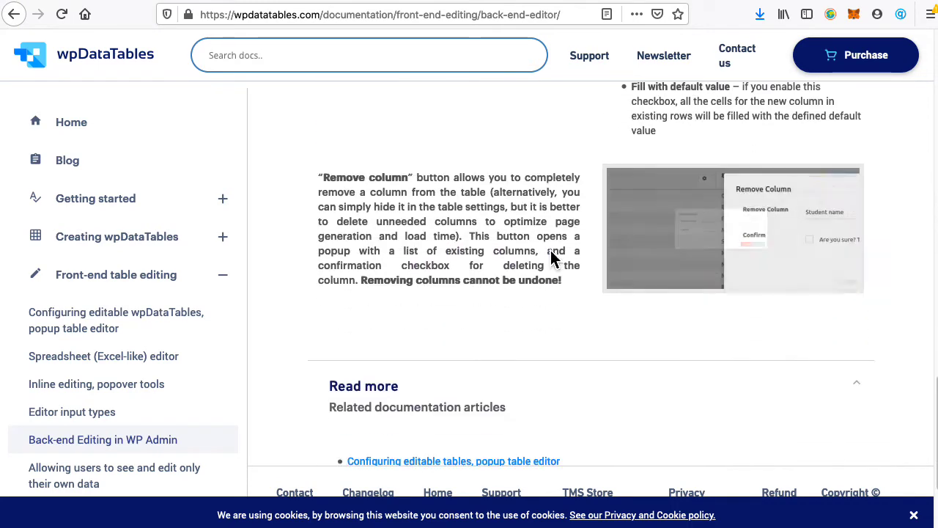
{"action": "scroll", "coordinate": [509, 282], "scroll_direction": "down", "scroll_amount": 2}
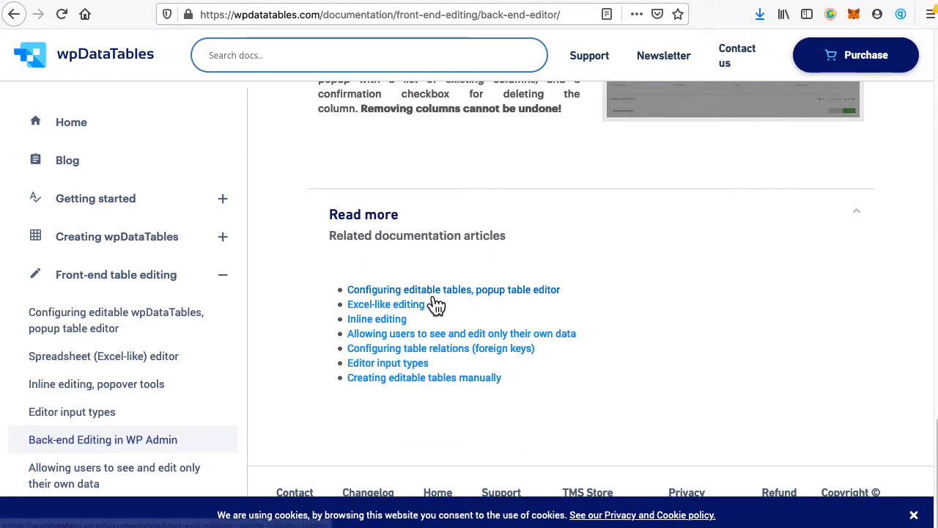
Step: Open the related Inline editing article and read how inline editing is enabled, highlighting the paragraph about the additional back-end checkbox
{"action": "left_click", "coordinate": [391, 323]}
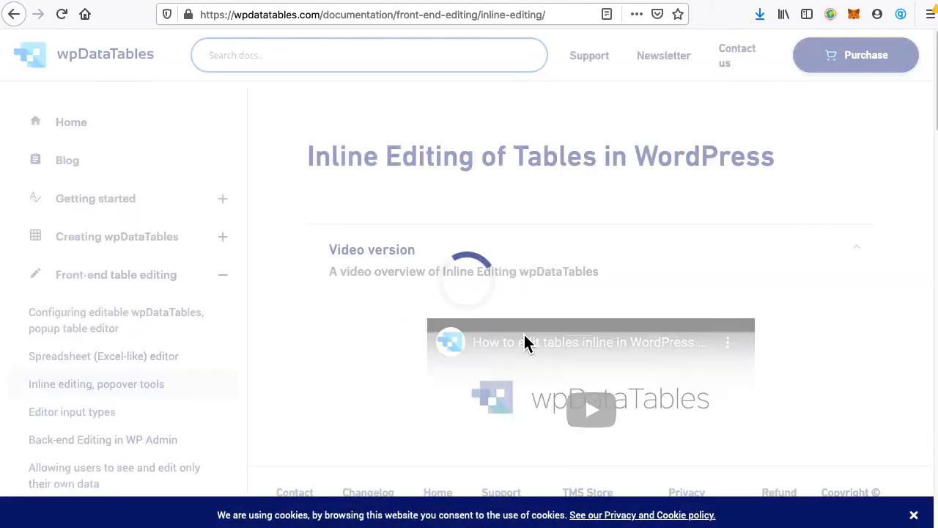
{"action": "scroll", "coordinate": [525, 341], "scroll_direction": "down", "scroll_amount": 5}
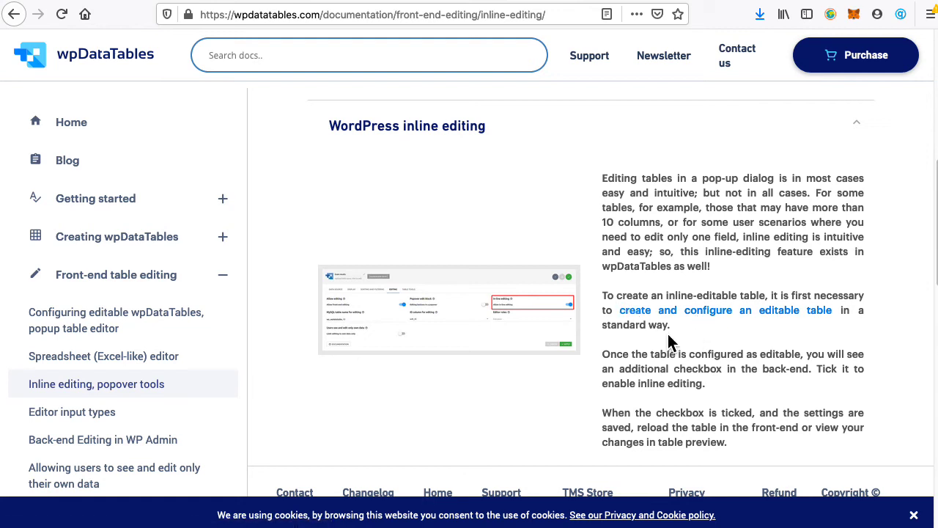
{"action": "scroll", "coordinate": [673, 354], "scroll_direction": "down", "scroll_amount": 3}
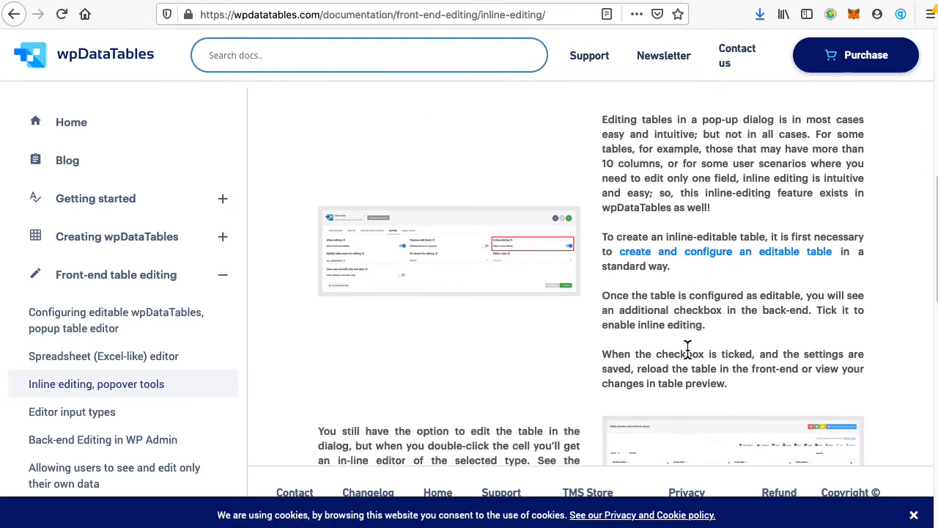
{"action": "scroll", "coordinate": [708, 287], "scroll_direction": "down", "scroll_amount": 3}
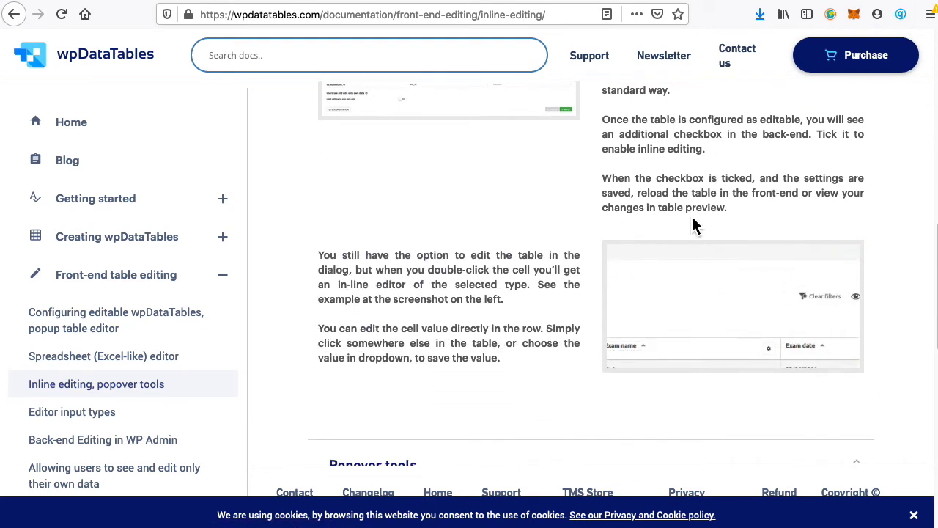
{"action": "triple_click", "coordinate": [708, 121]}
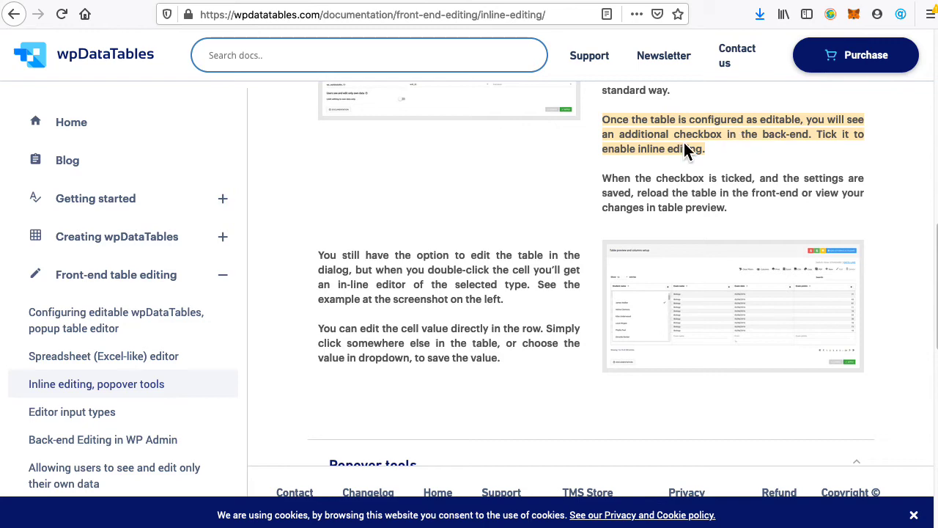
{"action": "scroll", "coordinate": [682, 187], "scroll_direction": "up", "scroll_amount": 1}
{"action": "scroll", "coordinate": [683, 187], "scroll_direction": "up", "scroll_amount": 1}
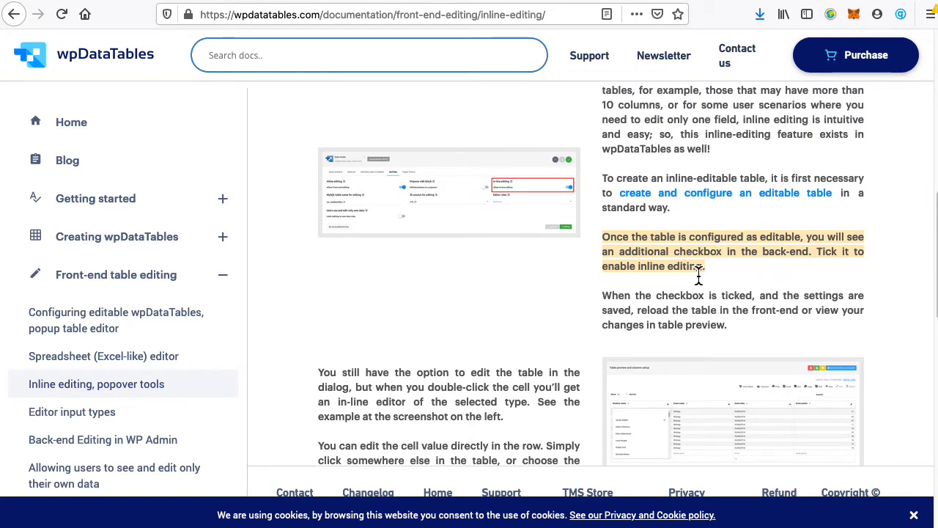
{"action": "scroll", "coordinate": [690, 261], "scroll_direction": "up", "scroll_amount": 2}
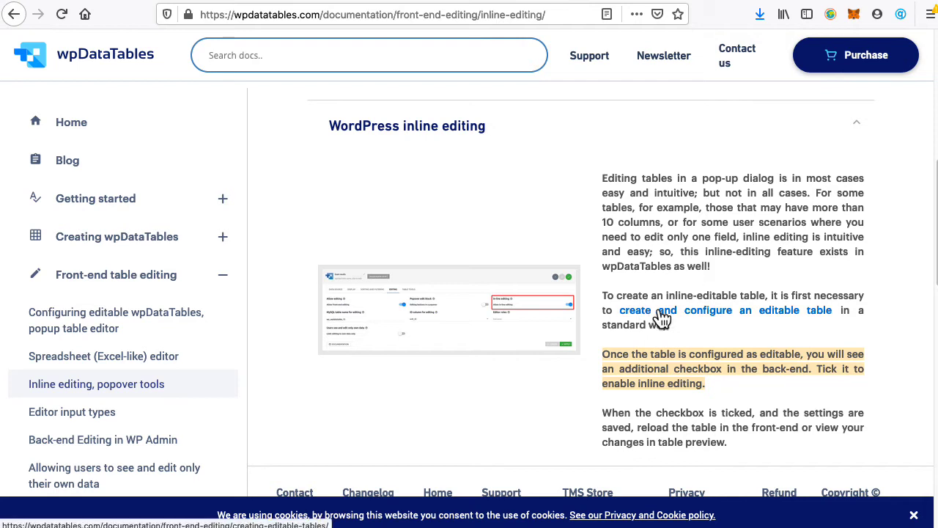
Step: Open the linked article on creating and configuring an editable table and examine its setup section on the Editing settings
{"action": "left_click", "coordinate": [703, 320]}
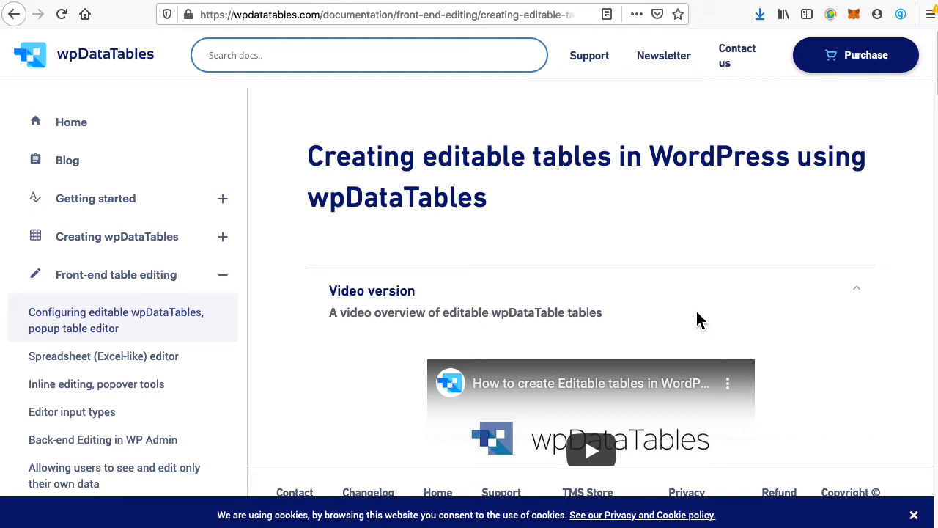
{"action": "scroll", "coordinate": [695, 315], "scroll_direction": "down", "scroll_amount": 5}
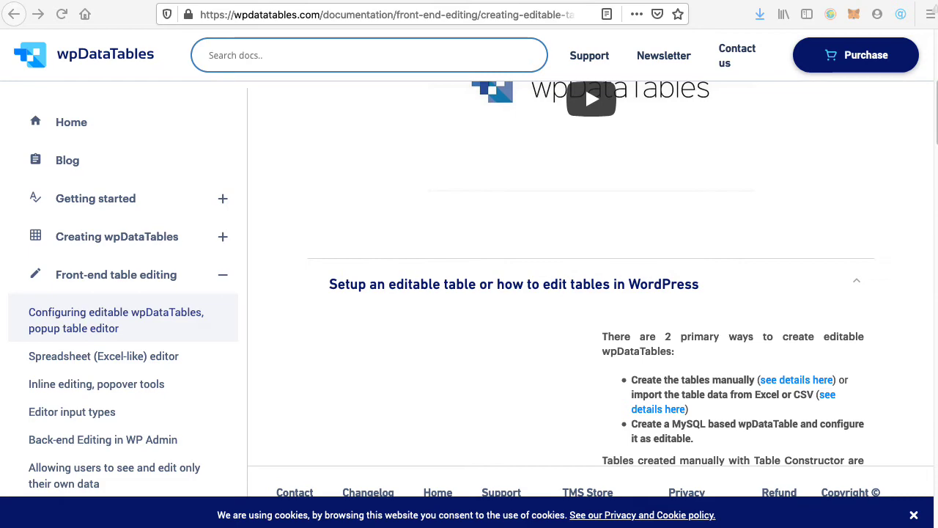
{"action": "scroll", "coordinate": [249, 327], "scroll_direction": "down", "scroll_amount": 5}
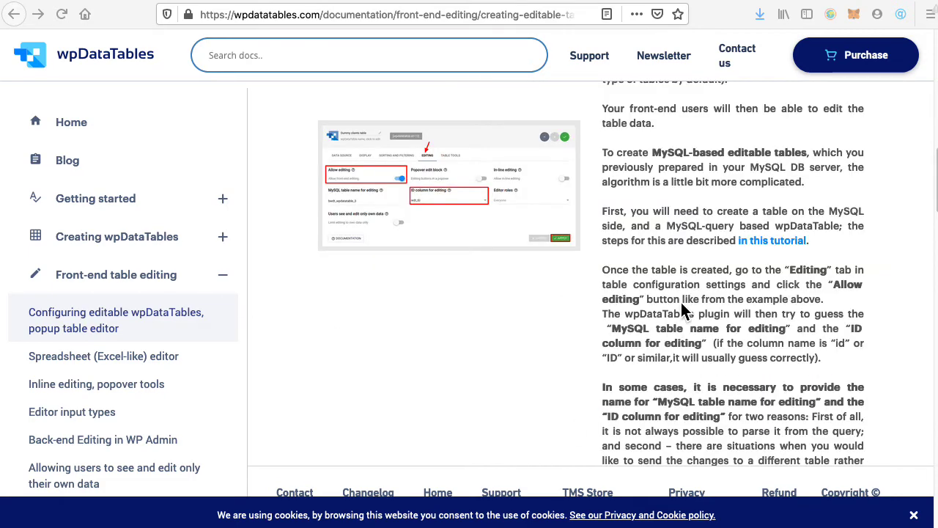
{"action": "scroll", "coordinate": [750, 329], "scroll_direction": "down", "scroll_amount": 3}
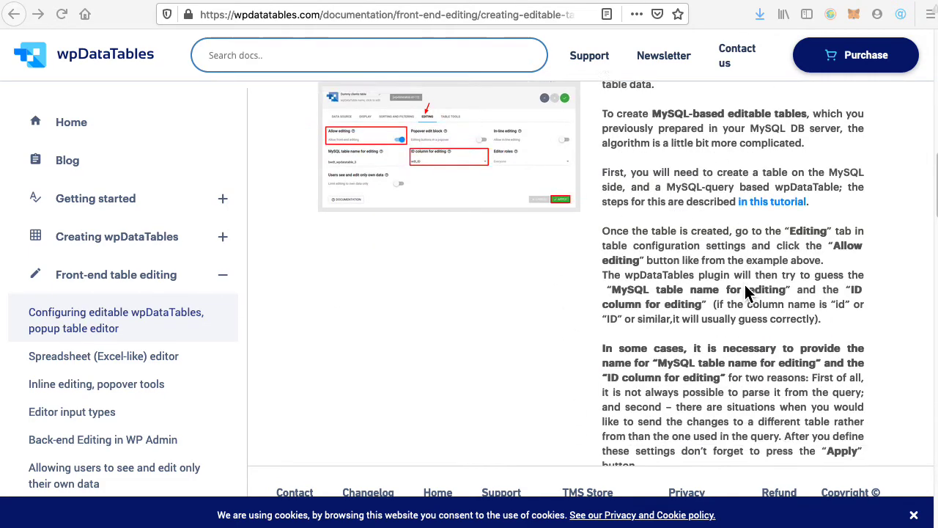
{"action": "scroll", "coordinate": [752, 203], "scroll_direction": "down", "scroll_amount": 3}
{"action": "scroll", "coordinate": [689, 194], "scroll_direction": "up", "scroll_amount": 5}
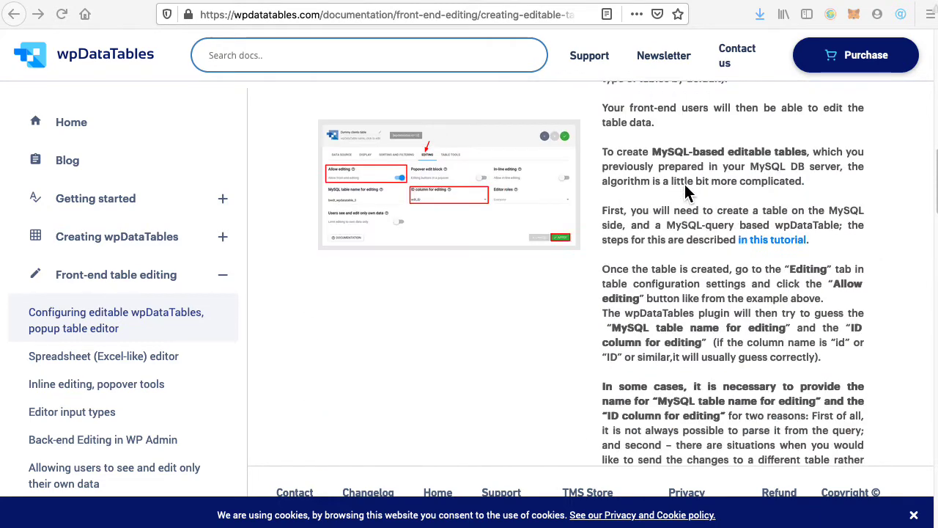
{"action": "left_click", "coordinate": [601, 2]}
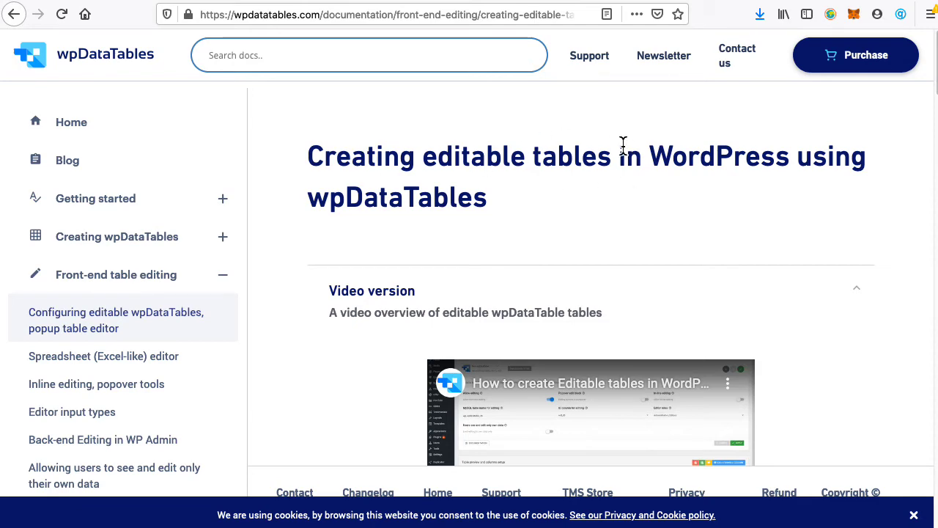
Step: Open the wpDataTables pricing page and switch the subscription plans to lifetime
{"action": "left_click", "coordinate": [862, 55]}
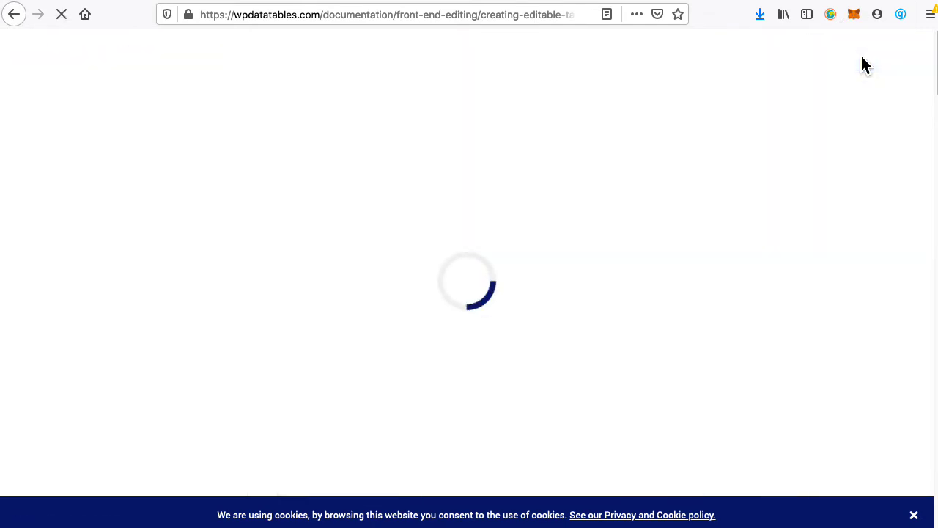
{"action": "scroll", "coordinate": [737, 192], "scroll_direction": "down", "scroll_amount": 5}
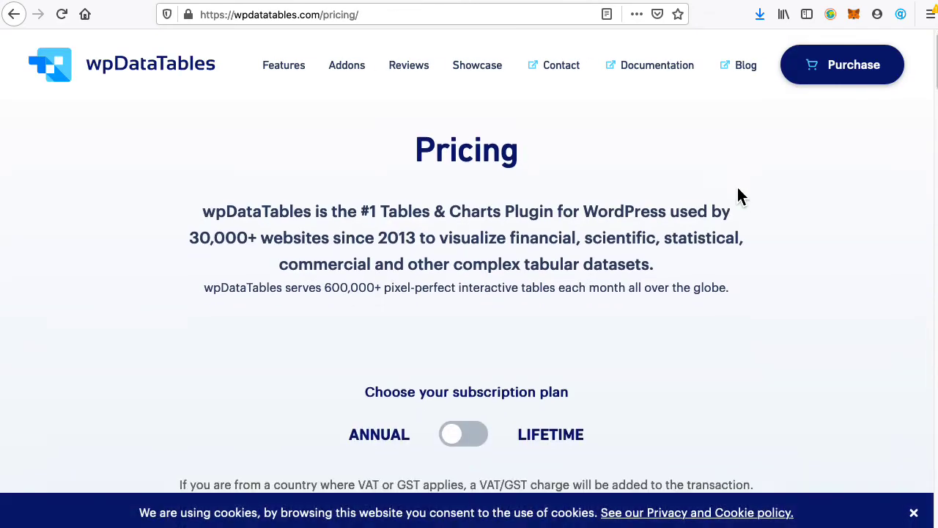
{"action": "left_click", "coordinate": [462, 115]}
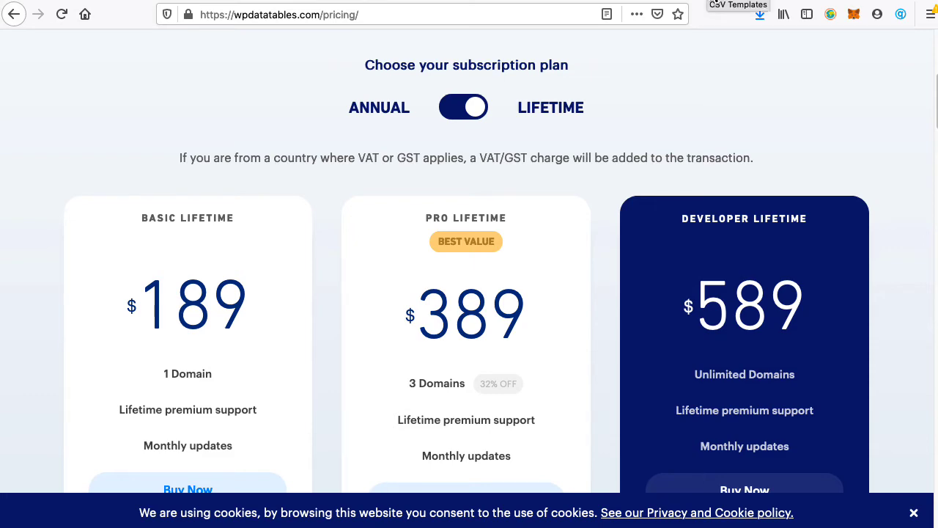
Step: Open the CSV Templates converter page and review its settings from the selected input file through the HTML Table template to the output section
{"action": "left_click", "coordinate": [717, 4]}
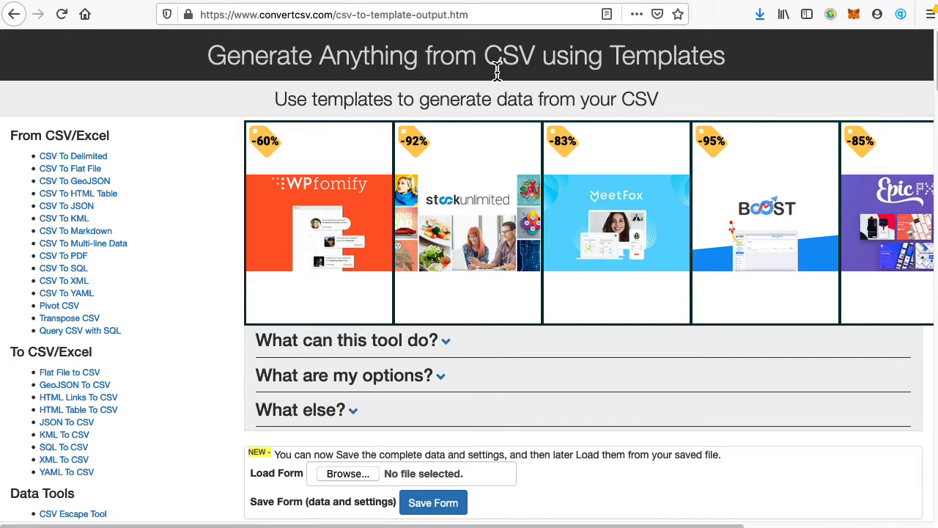
{"action": "triple_click", "coordinate": [443, 65]}
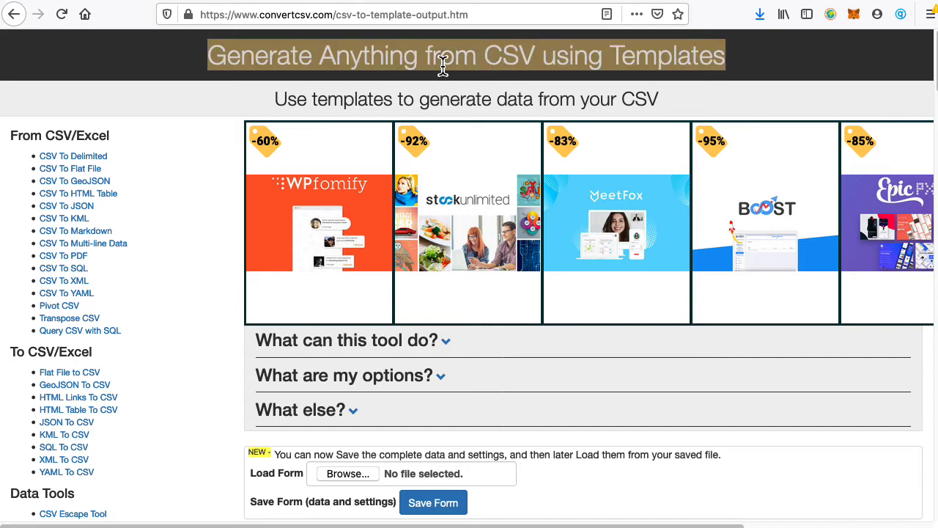
{"action": "scroll", "coordinate": [444, 354], "scroll_direction": "down", "scroll_amount": 4}
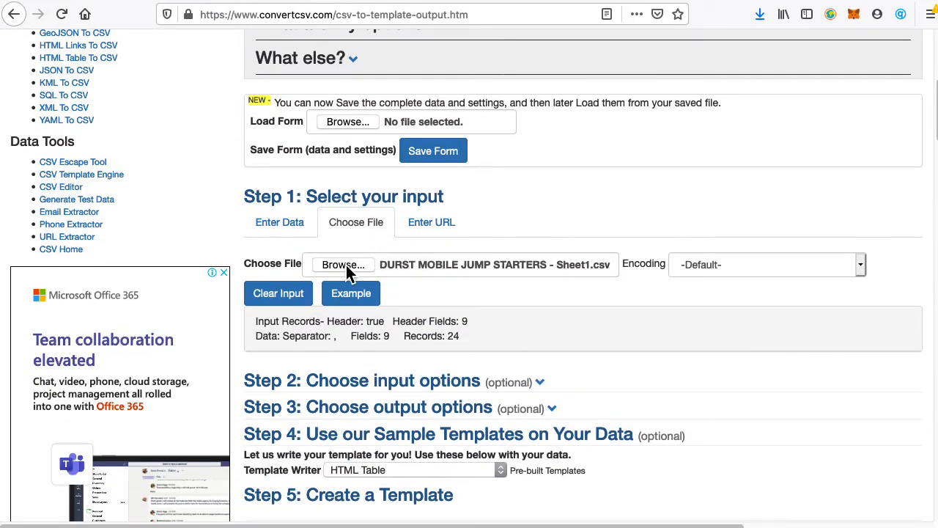
{"action": "scroll", "coordinate": [462, 291], "scroll_direction": "down", "scroll_amount": 5}
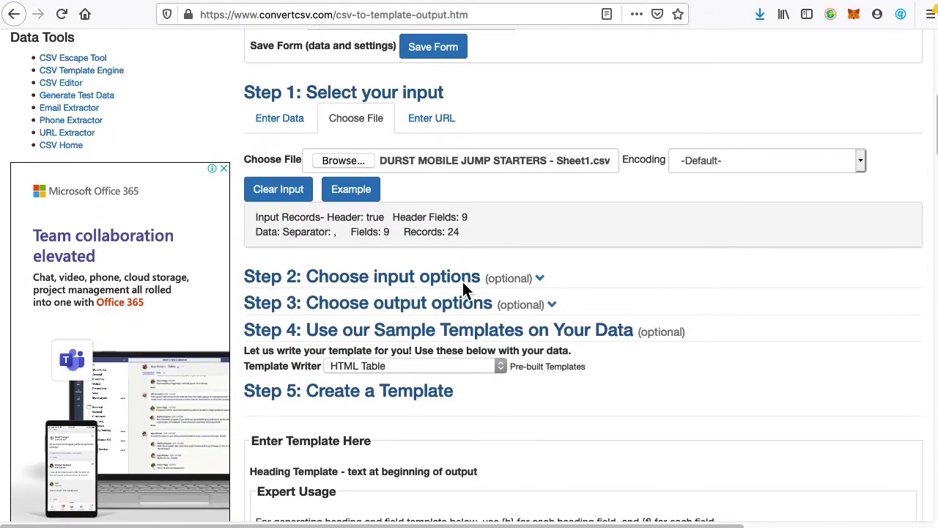
{"action": "scroll", "coordinate": [474, 275], "scroll_direction": "down", "scroll_amount": 2}
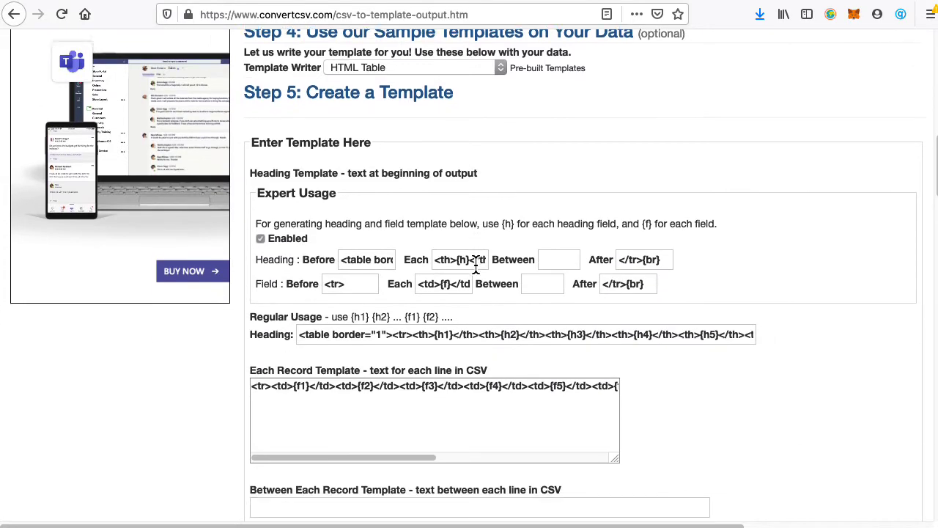
{"action": "scroll", "coordinate": [476, 262], "scroll_direction": "down", "scroll_amount": 8}
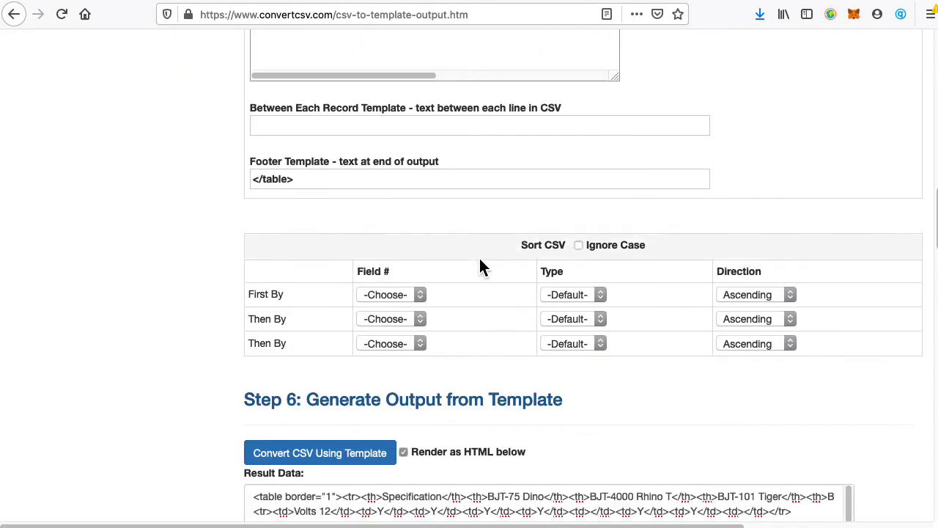
Step: Examine the colspan attribute in the generated code's Amps @ 12 Volts row and consult the article on merging HTML table cells
{"action": "left_click", "coordinate": [445, 260]}
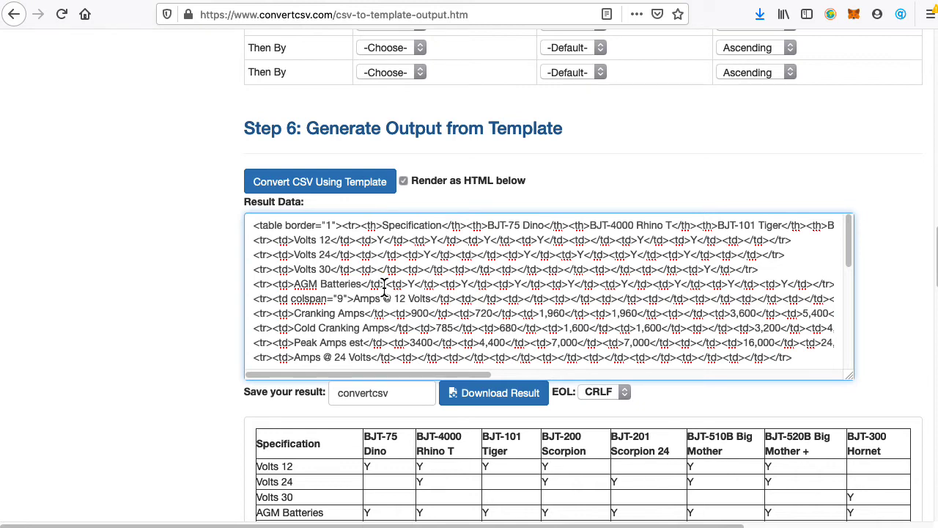
{"action": "left_click_drag", "start_coordinate": [278, 299], "coordinate": [346, 300]}
{"action": "left_click", "coordinate": [291, 307]}
{"action": "scroll", "coordinate": [598, 418], "scroll_direction": "down", "scroll_amount": 3}
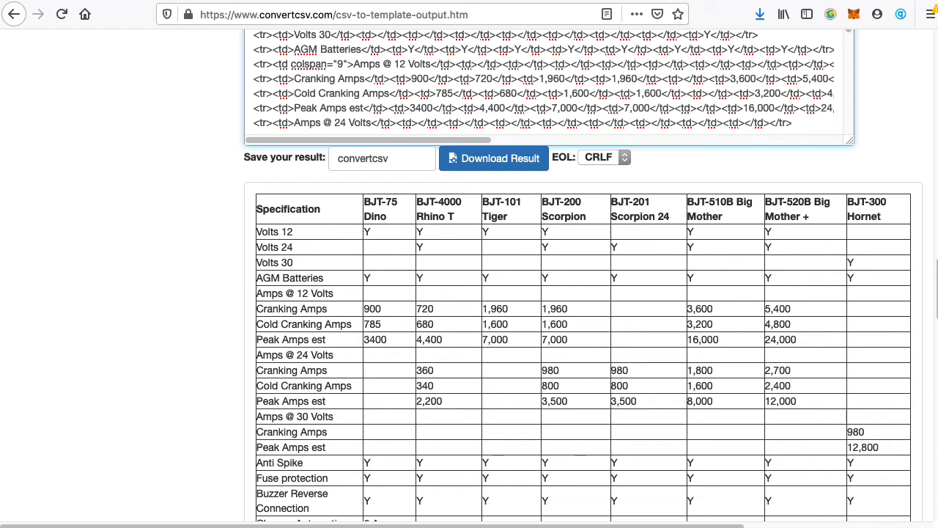
{"action": "left_click", "coordinate": [820, 0]}
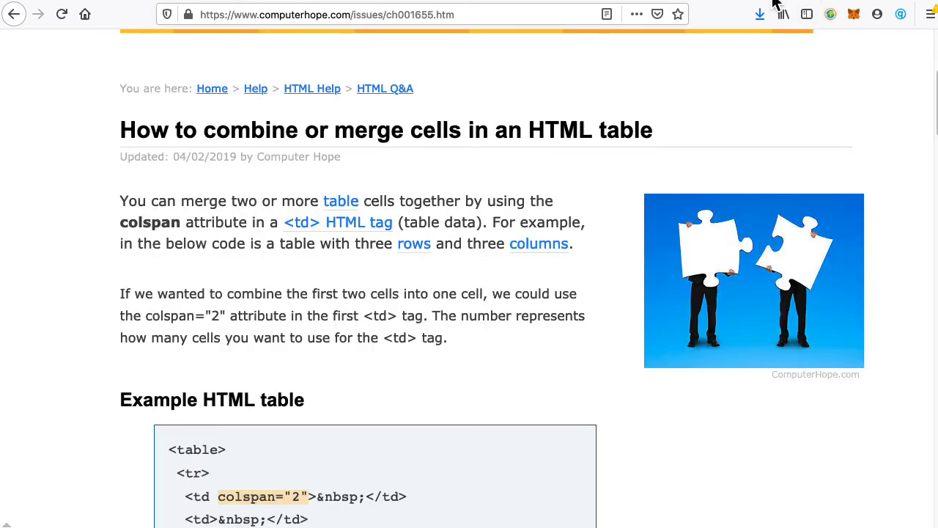
{"action": "left_click", "coordinate": [725, 2]}
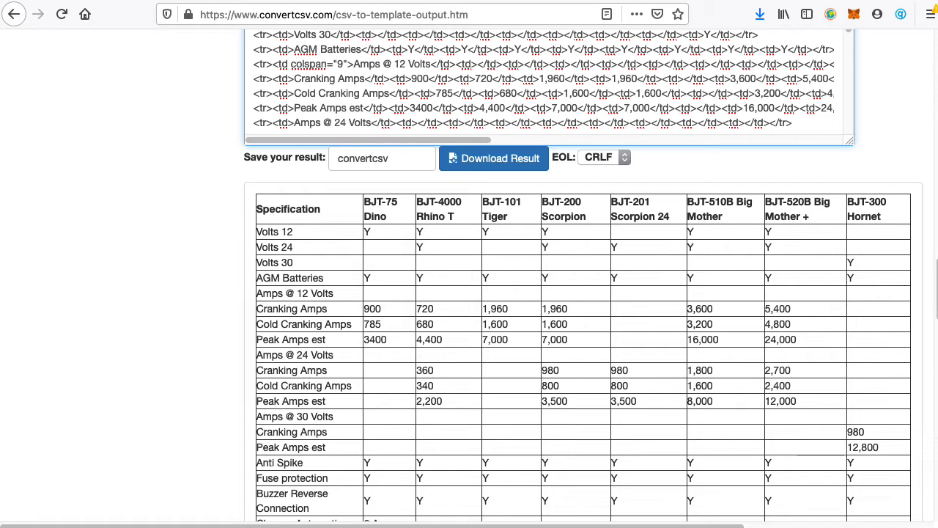
Step: Open convertcsv.html from the Desktop folder and highlight the Amps @ 12 Volts row that spans the table's columns
{"action": "key", "text": "super+Tab"}
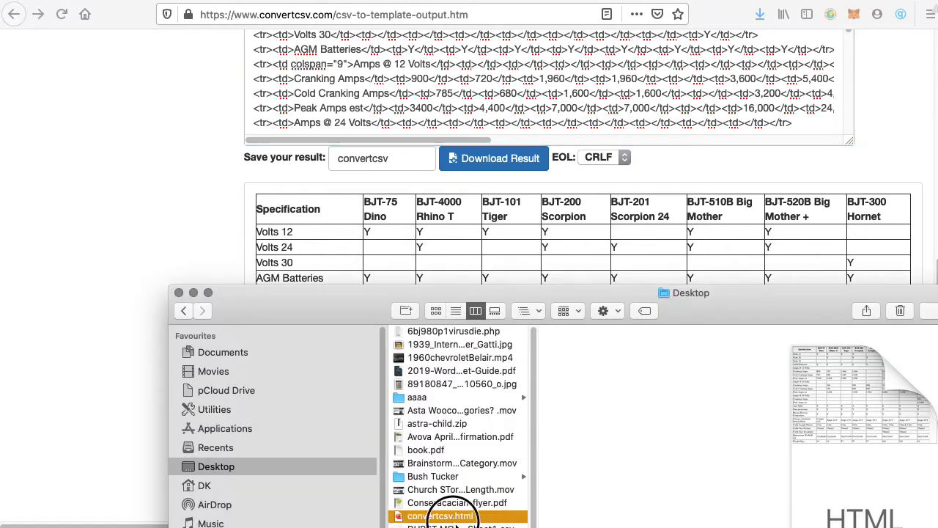
{"action": "double_click", "coordinate": [444, 515]}
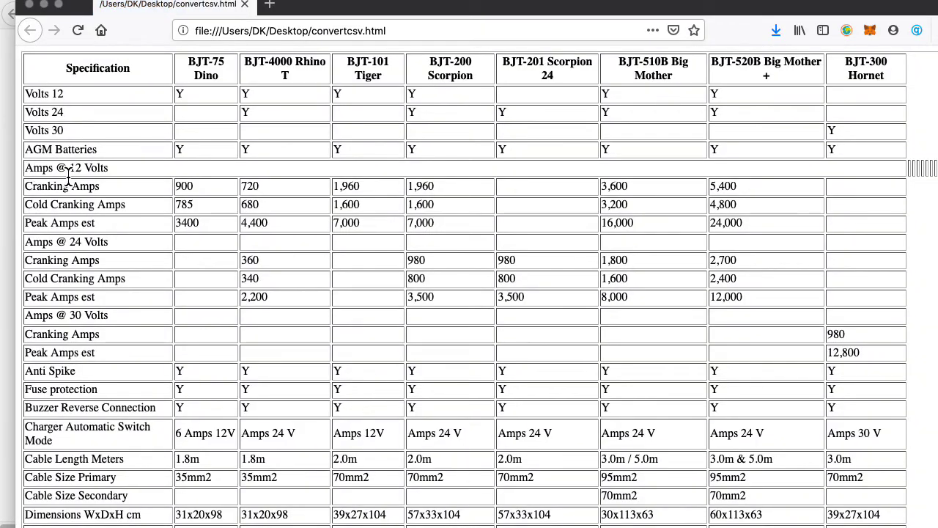
{"action": "left_click_drag", "start_coordinate": [69, 168], "coordinate": [603, 168]}
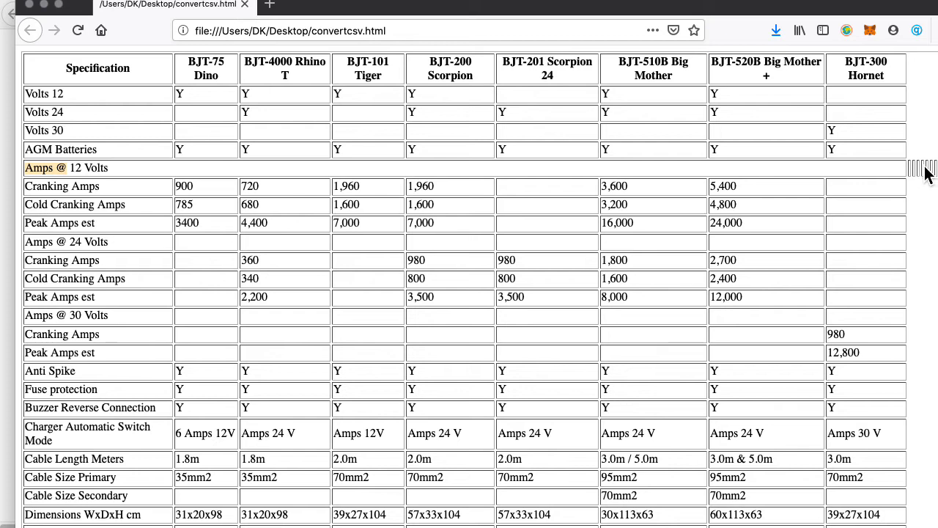
{"action": "triple_click", "coordinate": [882, 164]}
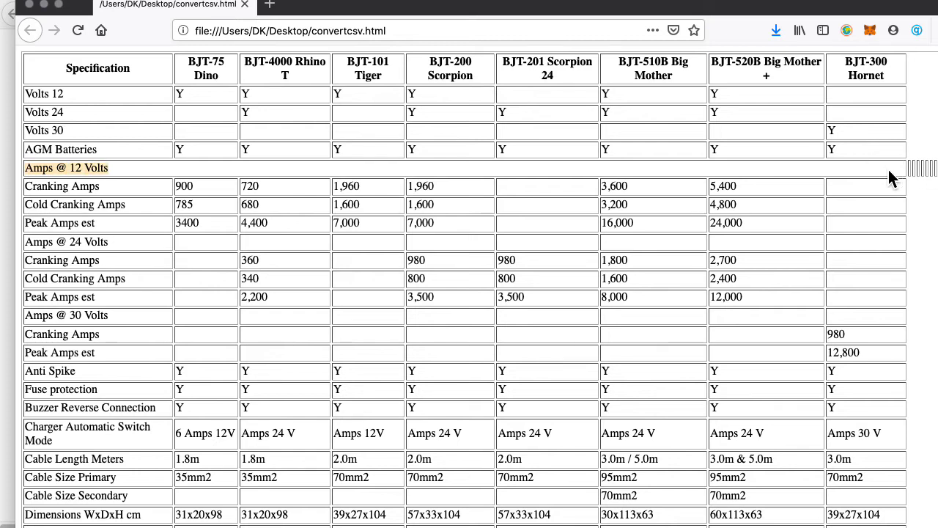
{"action": "left_click", "coordinate": [140, 177]}
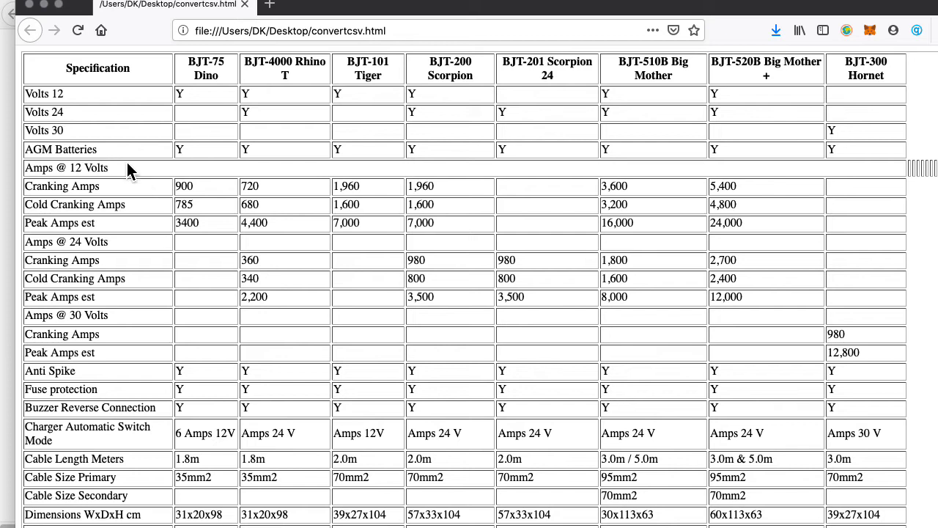
{"action": "triple_click", "coordinate": [82, 168]}
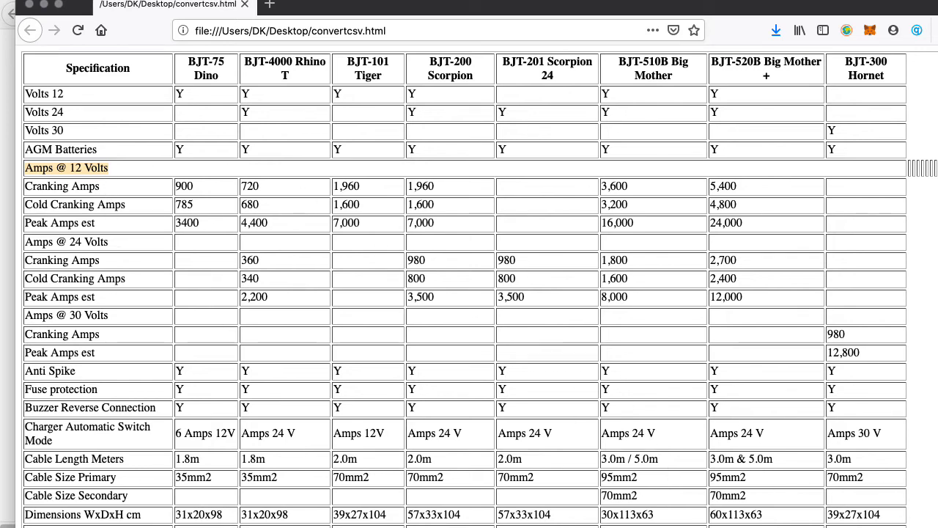
Step: Narrow the browser window to check the exported table's layout at a small width, and close it
{"action": "left_click_drag", "start_coordinate": [935, 525], "coordinate": [346, 503]}
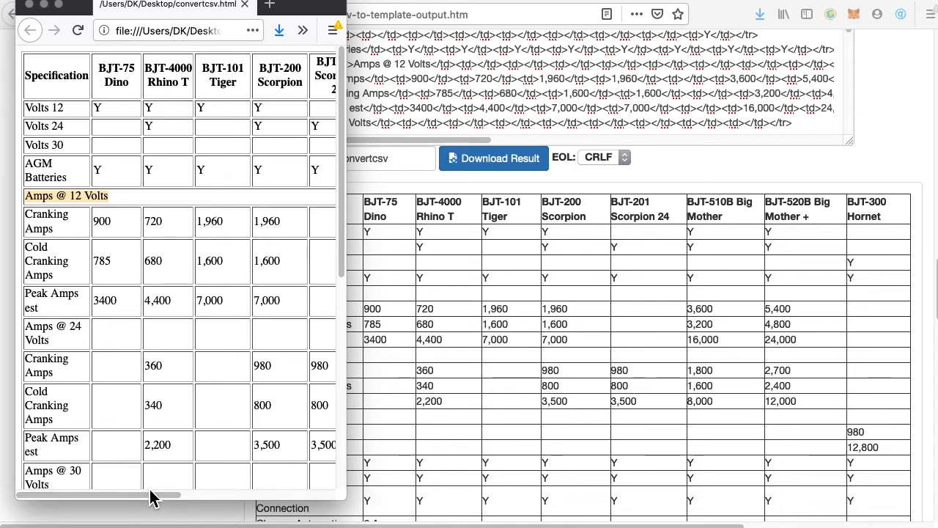
{"action": "left_click_drag", "start_coordinate": [153, 497], "coordinate": [153, 471]}
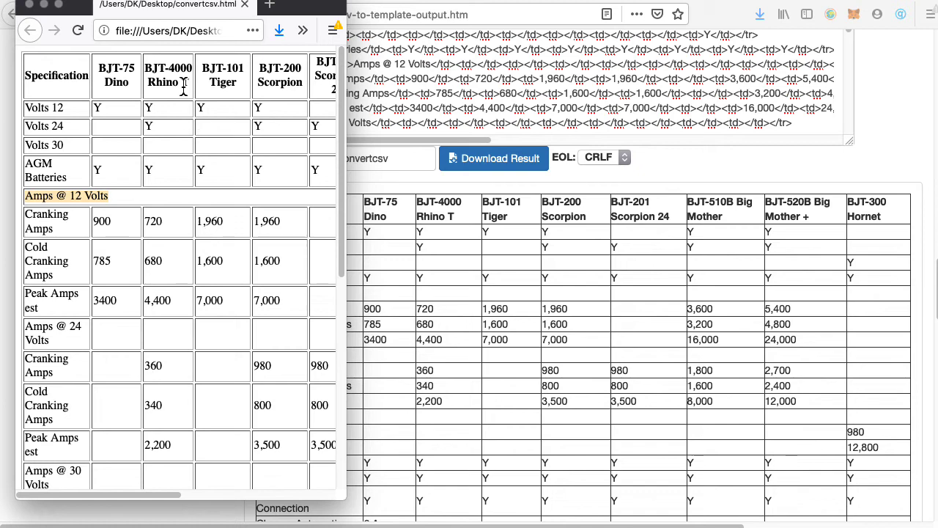
{"action": "left_click", "coordinate": [201, 30]}
{"action": "key", "text": "super+w"}
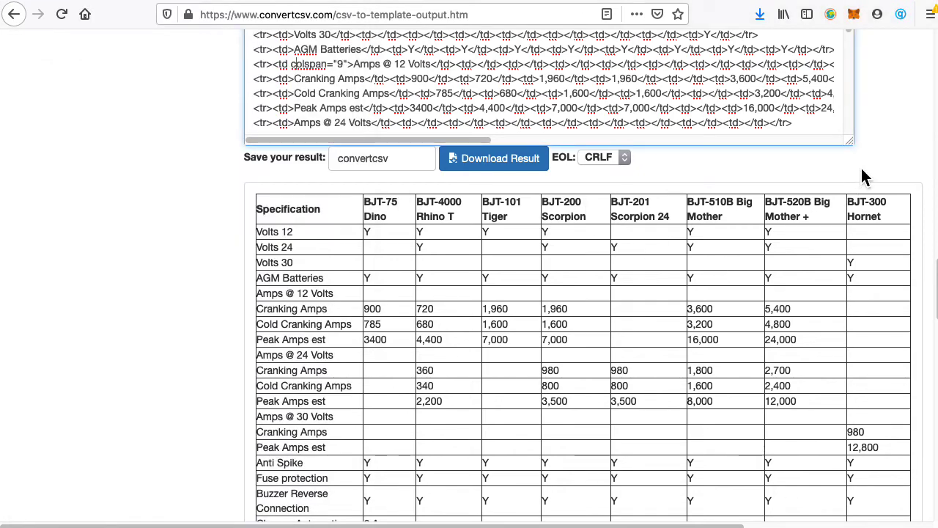
Step: Return to the wpDataTables table editor and inspect the Amps @ 12 Volts cell and the Amps column heading
{"action": "scroll", "coordinate": [862, 175], "scroll_direction": "up", "scroll_amount": 15}
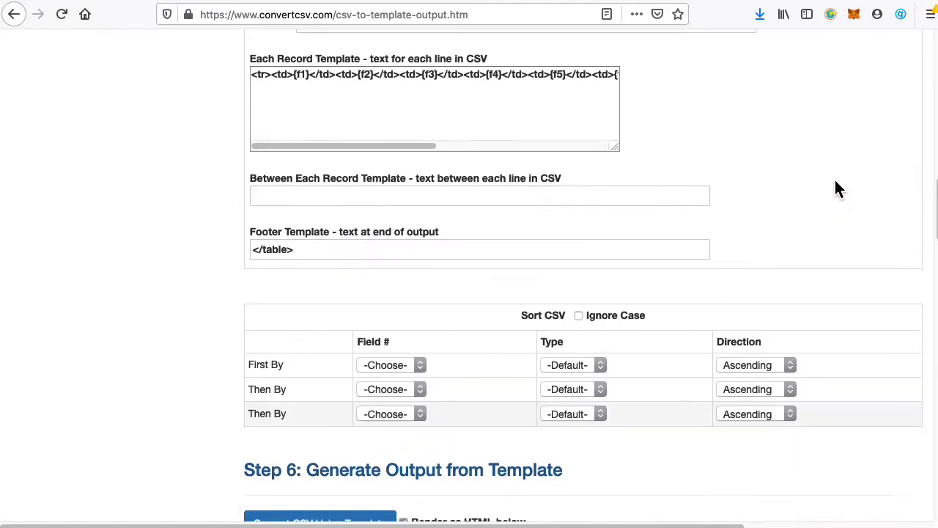
{"action": "scroll", "coordinate": [835, 189], "scroll_direction": "up", "scroll_amount": 20}
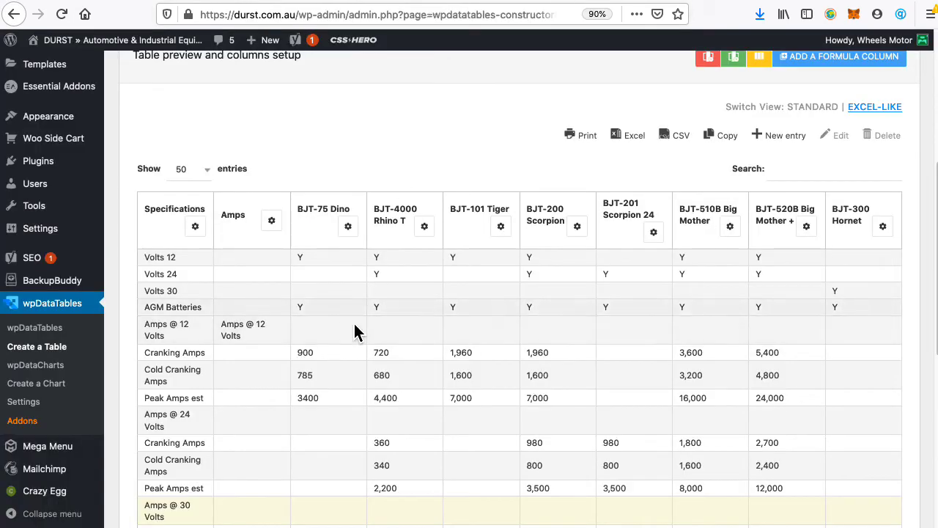
{"action": "left_click", "coordinate": [254, 338]}
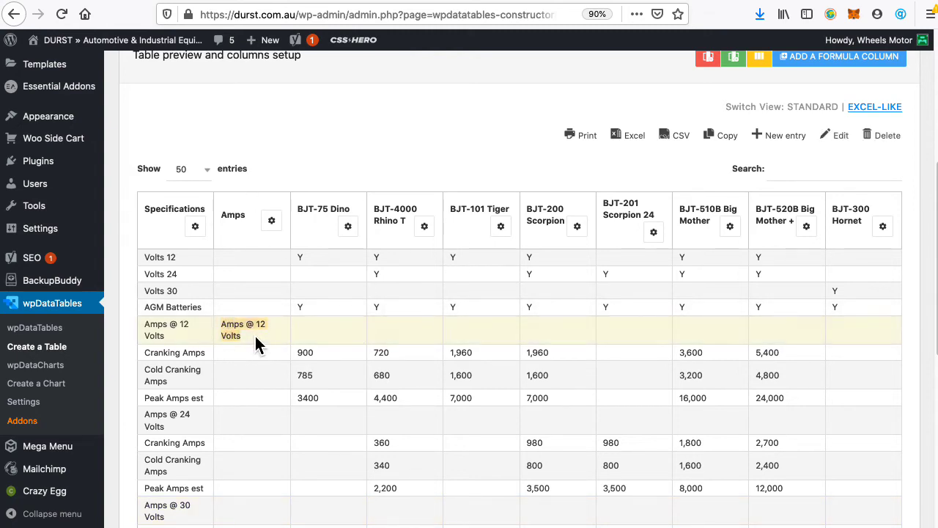
{"action": "left_click", "coordinate": [230, 333]}
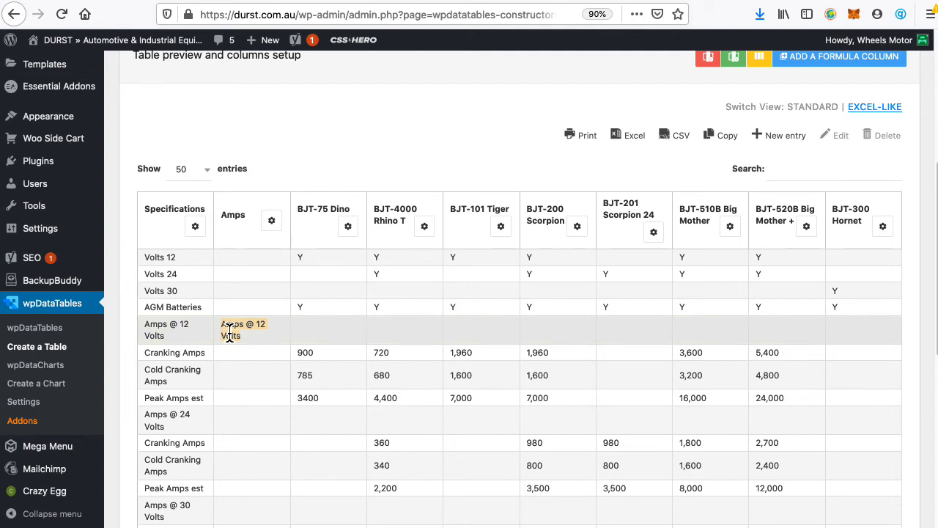
{"action": "double_click", "coordinate": [230, 332]}
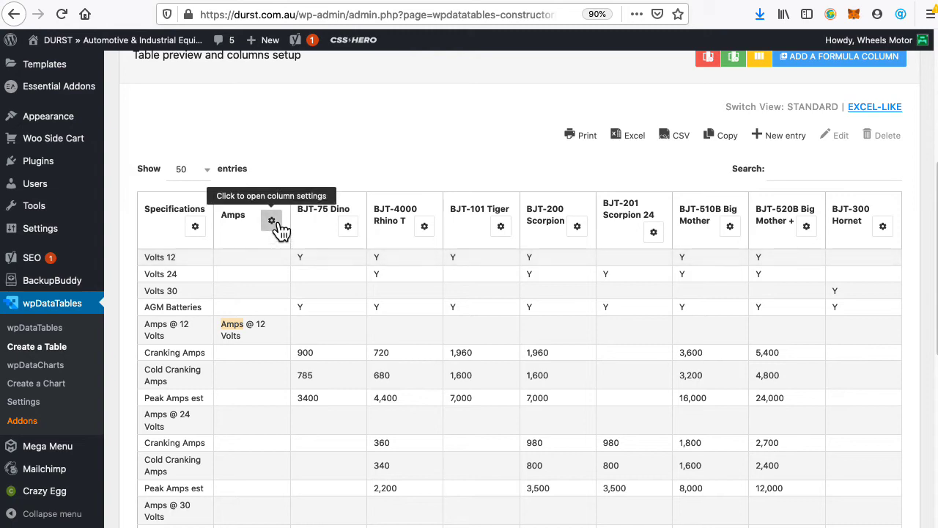
{"action": "left_click_drag", "start_coordinate": [235, 219], "coordinate": [248, 243]}
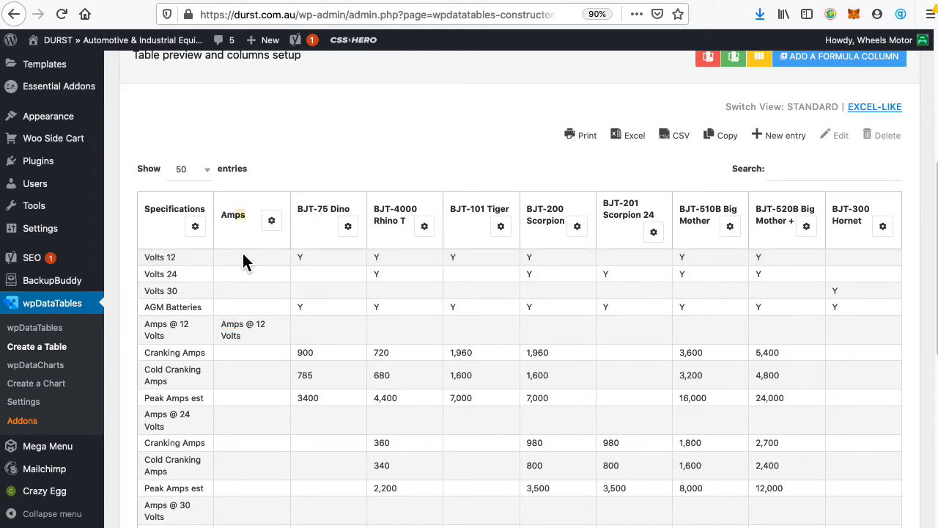
Step: Open the new entry form above the table preview, browse the existing rows' values in it, and close it without saving
{"action": "scroll", "coordinate": [243, 254], "scroll_direction": "up", "scroll_amount": 3}
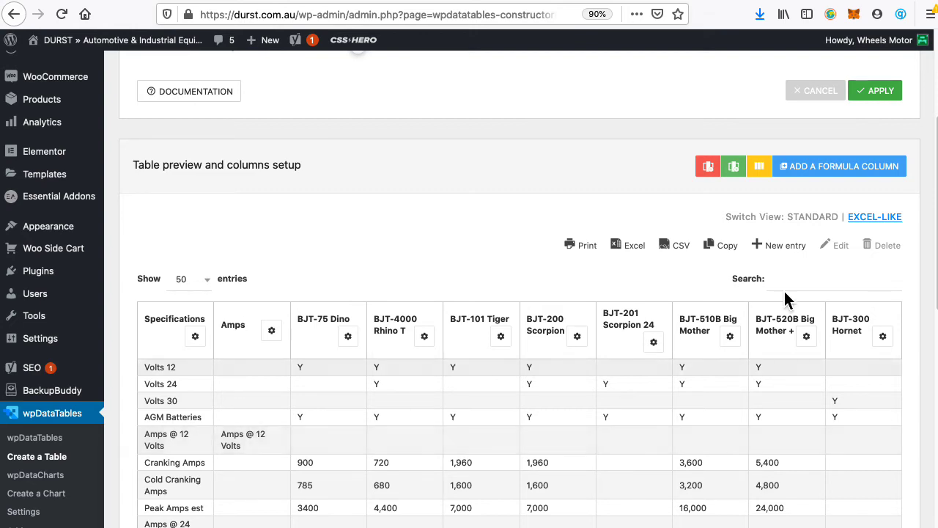
{"action": "left_click", "coordinate": [781, 253]}
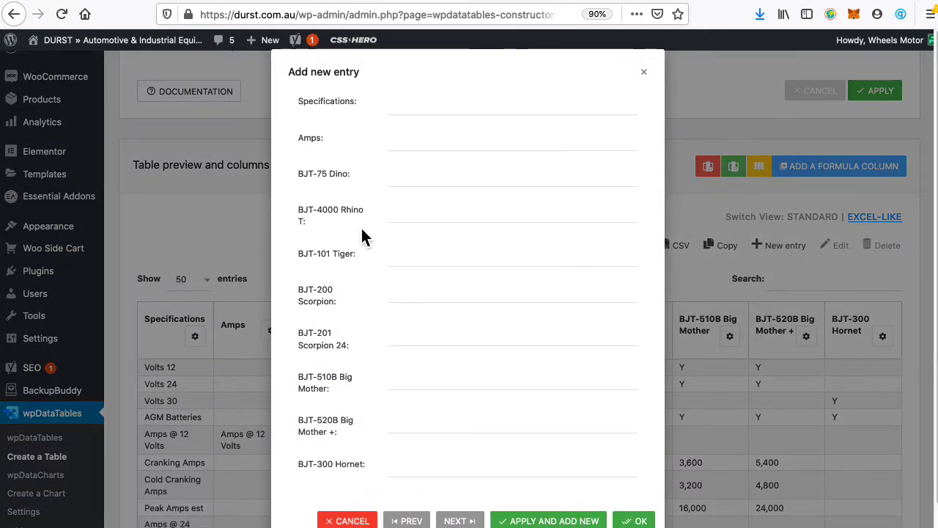
{"action": "left_click", "coordinate": [443, 523]}
{"action": "left_click", "coordinate": [455, 522]}
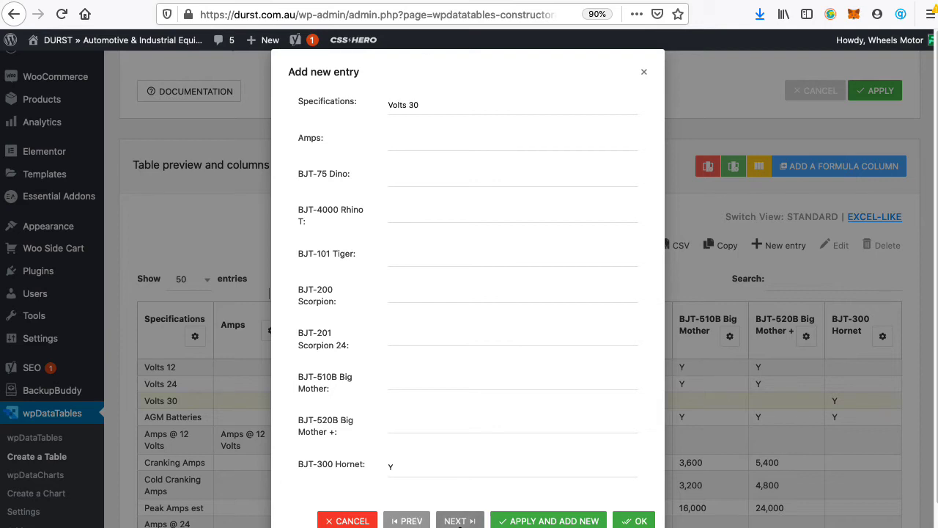
{"action": "left_click", "coordinate": [456, 522]}
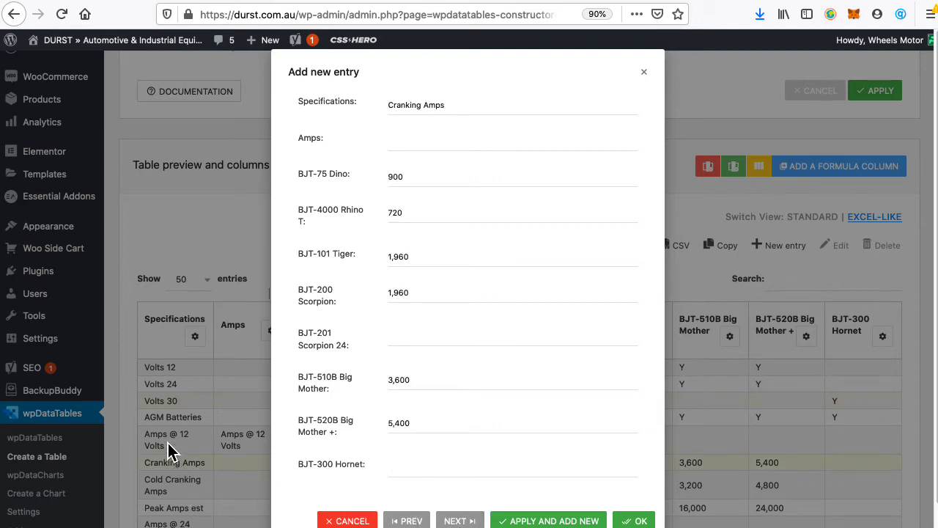
{"action": "left_click", "coordinate": [481, 520]}
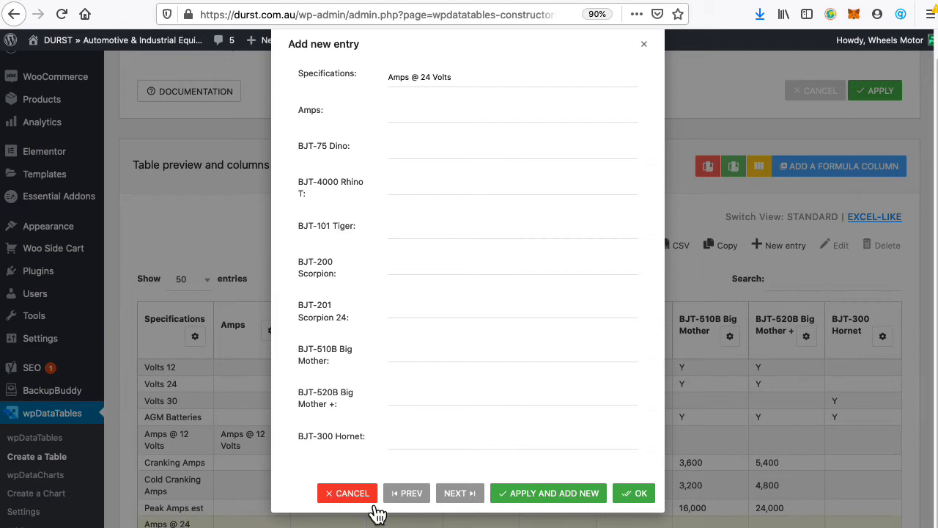
{"action": "left_click", "coordinate": [413, 498]}
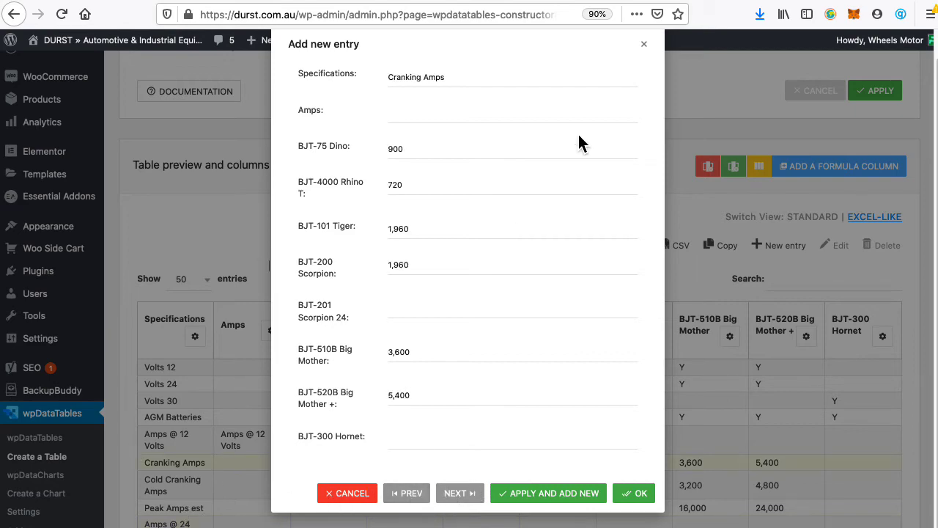
{"action": "left_click", "coordinate": [648, 55]}
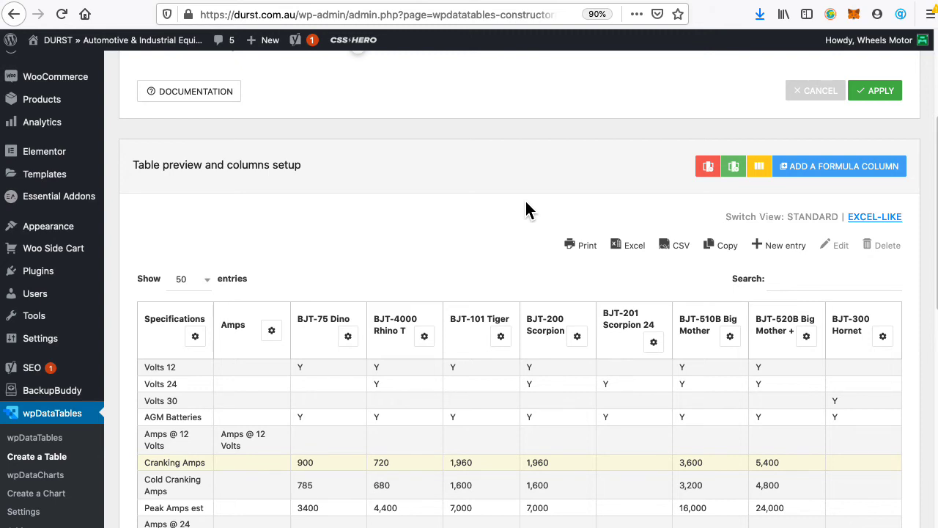
Step: Remove the Amps column from the comparison table and confirm the deletion
{"action": "left_click", "coordinate": [239, 330]}
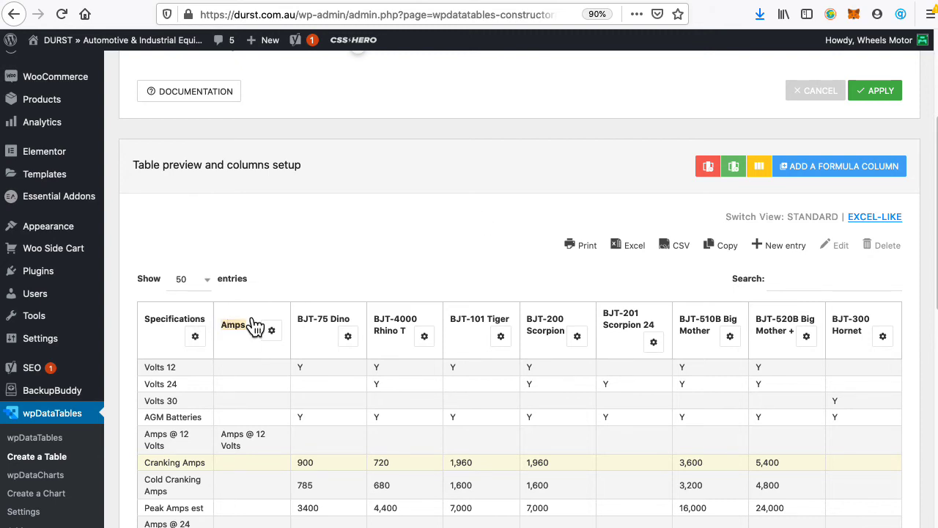
{"action": "left_click", "coordinate": [715, 168]}
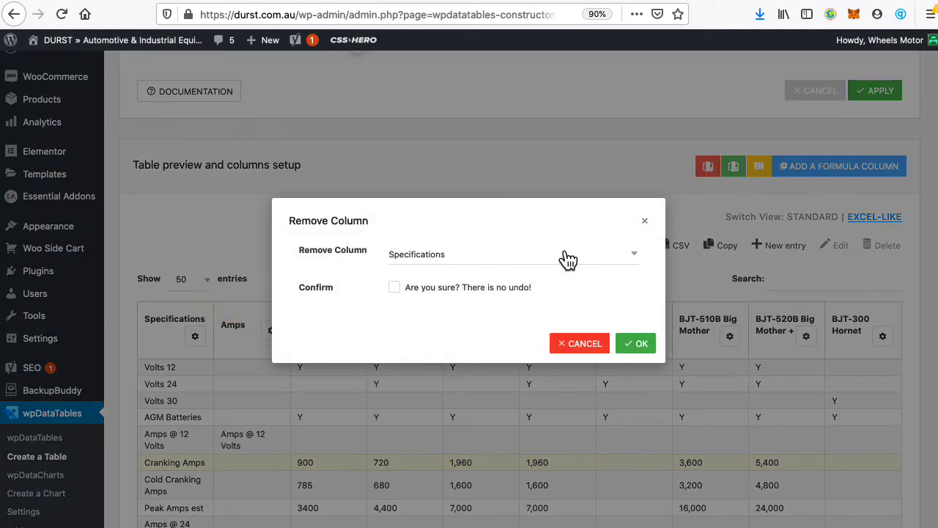
{"action": "left_click", "coordinate": [563, 258]}
{"action": "left_click", "coordinate": [541, 294]}
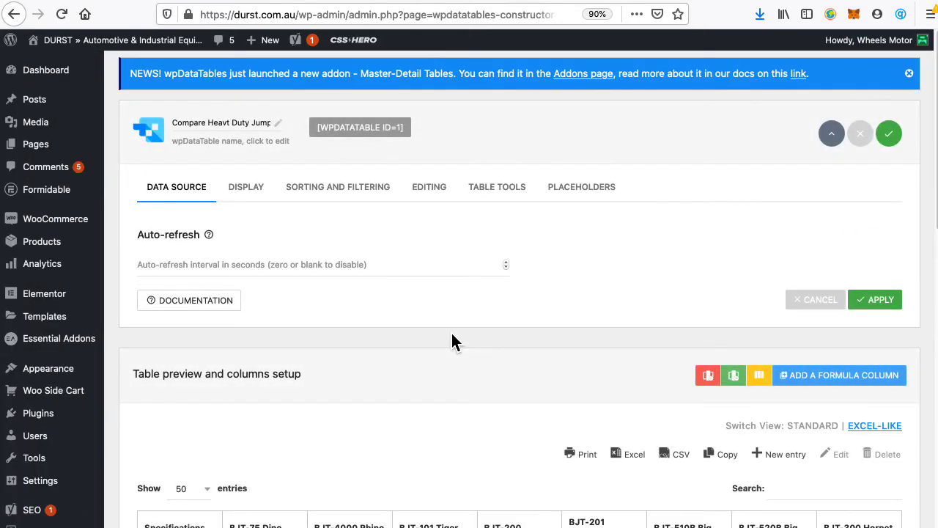
Step: Review the comparison table's rows down to Weight Kgs. and apply the table changes
{"action": "scroll", "coordinate": [450, 342], "scroll_direction": "down", "scroll_amount": 5}
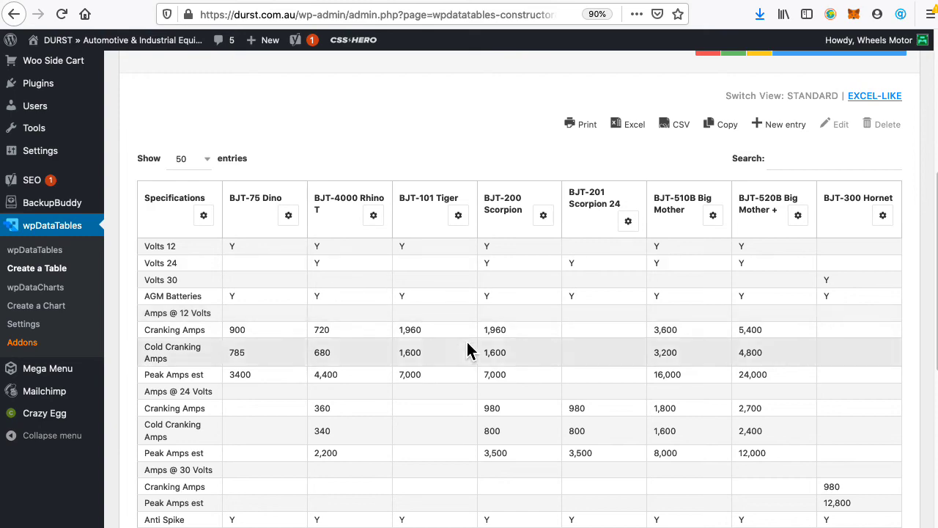
{"action": "scroll", "coordinate": [467, 341], "scroll_direction": "down", "scroll_amount": 4}
{"action": "scroll", "coordinate": [464, 343], "scroll_direction": "up", "scroll_amount": 3}
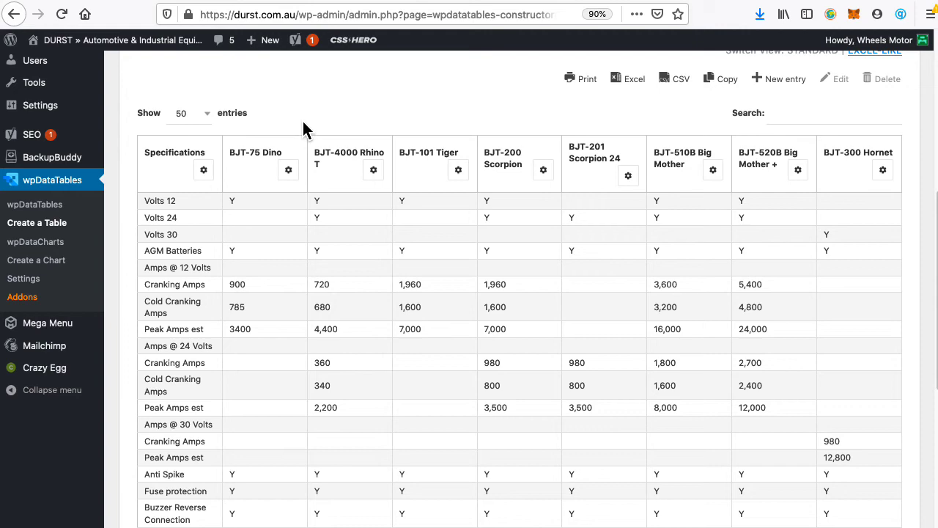
{"action": "scroll", "coordinate": [402, 269], "scroll_direction": "down", "scroll_amount": 3}
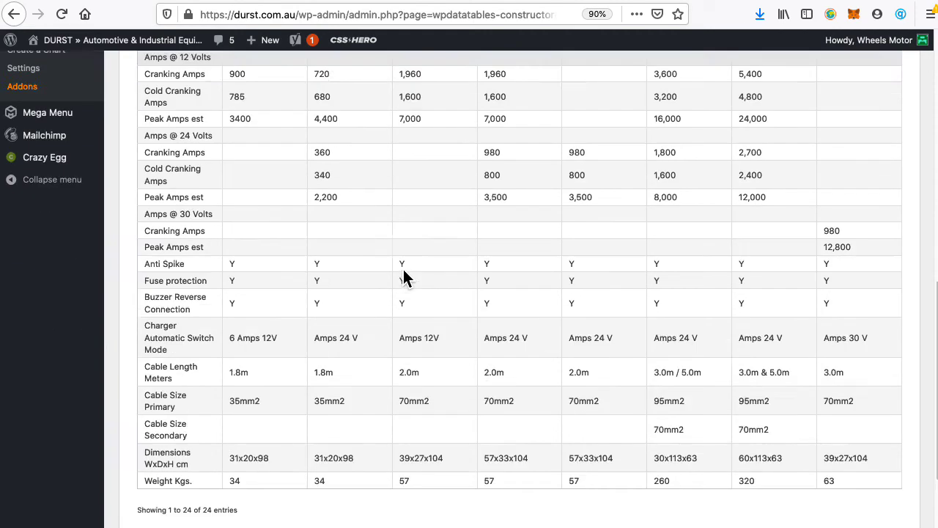
{"action": "scroll", "coordinate": [403, 278], "scroll_direction": "down", "scroll_amount": 2}
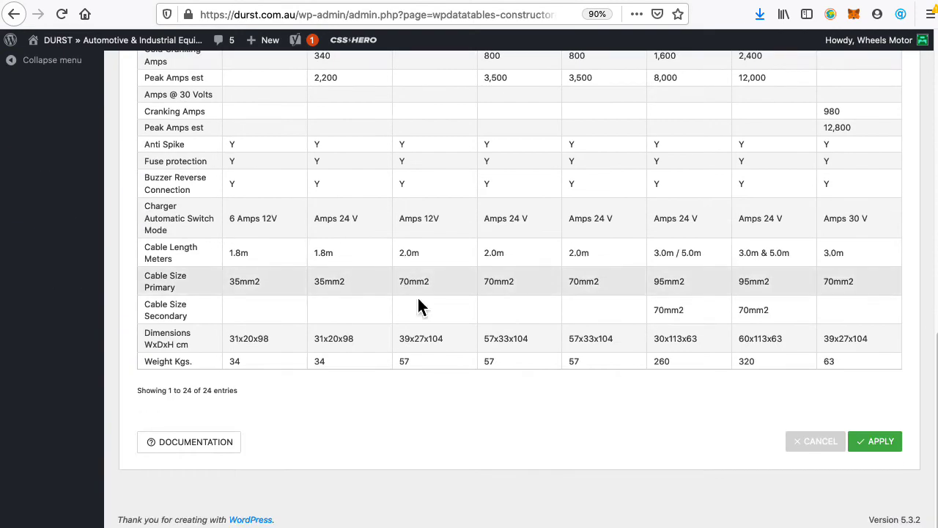
{"action": "left_click", "coordinate": [882, 442]}
{"action": "scroll", "coordinate": [745, 293], "scroll_direction": "up", "scroll_amount": 10}
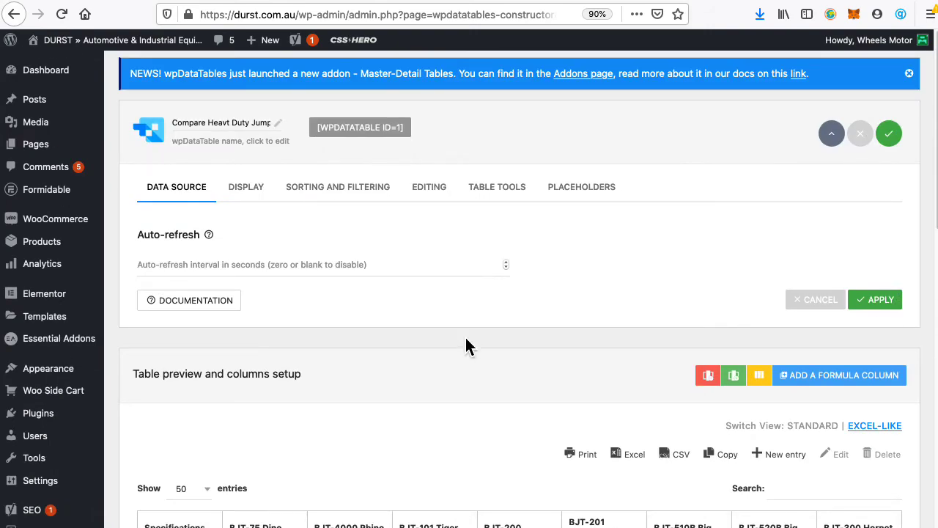
Step: Examine the comparison table's Specifications column, product headings and Amps rows in the preview
{"action": "scroll", "coordinate": [340, 445], "scroll_direction": "down", "scroll_amount": 10}
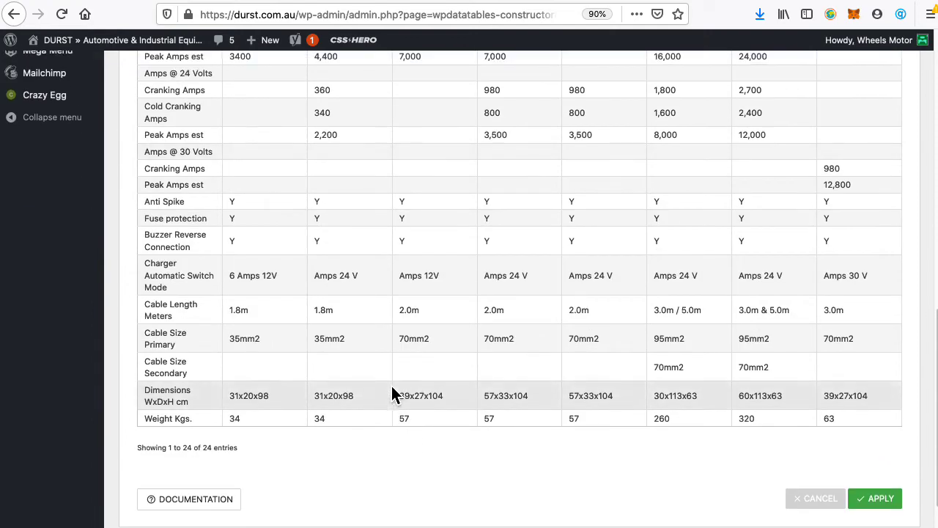
{"action": "scroll", "coordinate": [396, 391], "scroll_direction": "up", "scroll_amount": 4}
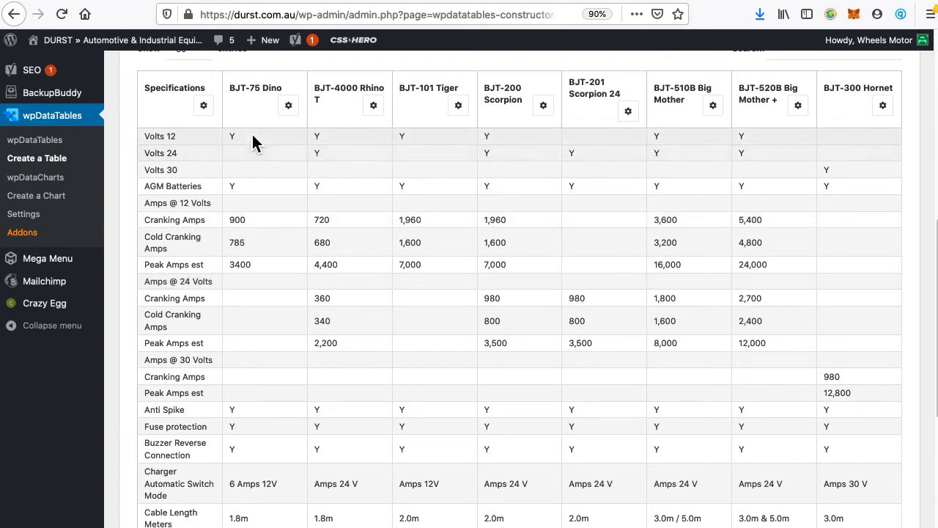
{"action": "left_click", "coordinate": [185, 89]}
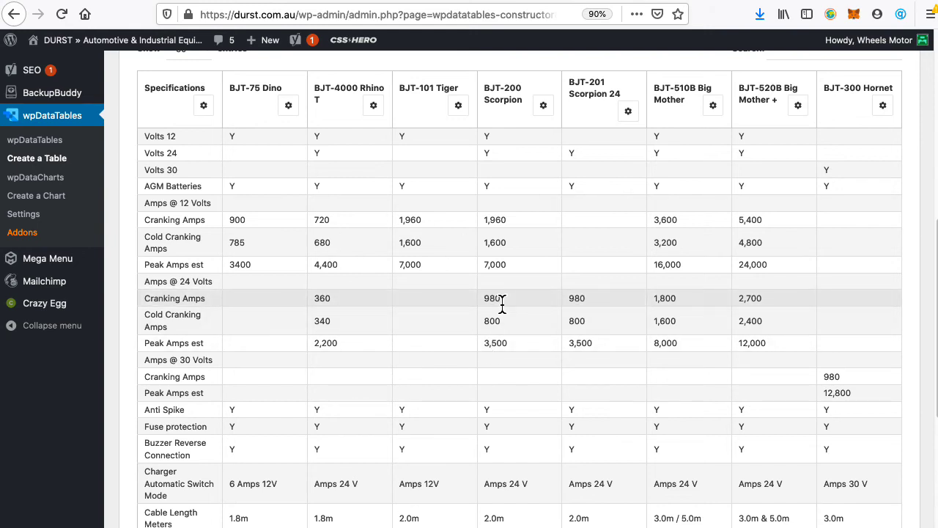
{"action": "scroll", "coordinate": [498, 299], "scroll_direction": "down", "scroll_amount": 5}
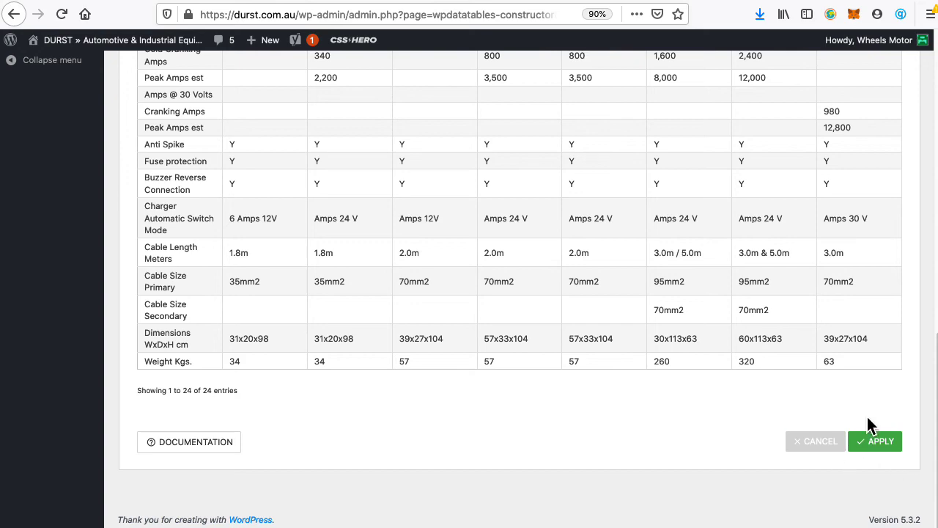
{"action": "scroll", "coordinate": [643, 377], "scroll_direction": "up", "scroll_amount": 8}
{"action": "scroll", "coordinate": [624, 359], "scroll_direction": "up", "scroll_amount": 5}
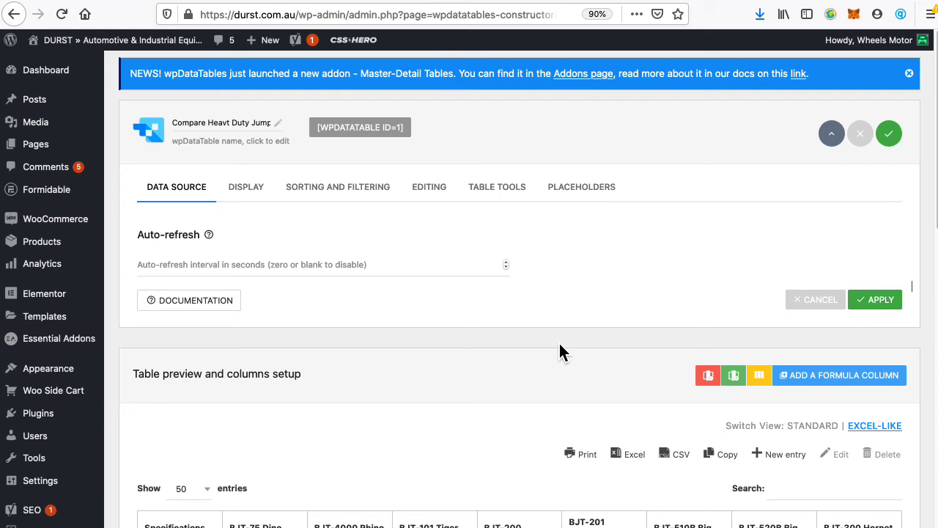
Step: Look over the wpDataTables documentation page on configuring editable tables and go to the site's home page
{"action": "scroll", "coordinate": [479, 391], "scroll_direction": "down", "scroll_amount": 5}
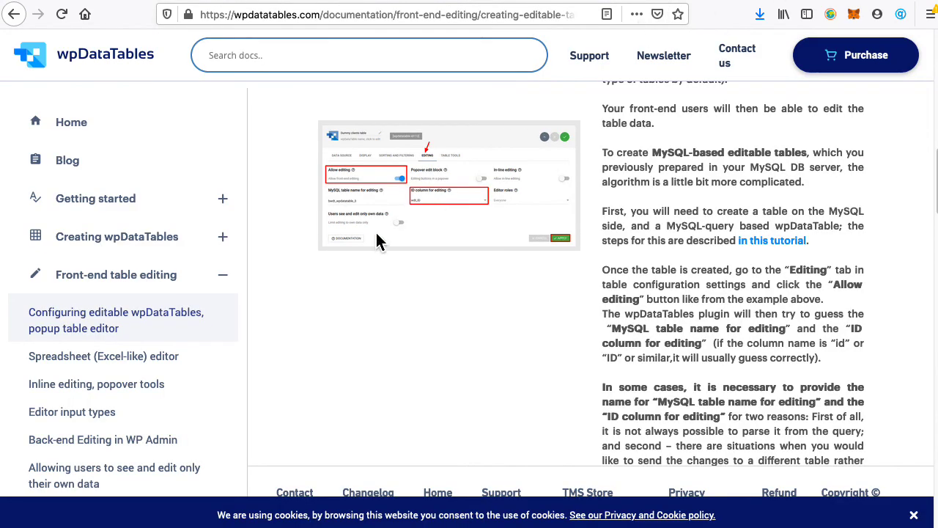
{"action": "scroll", "coordinate": [378, 241], "scroll_direction": "up", "scroll_amount": 10}
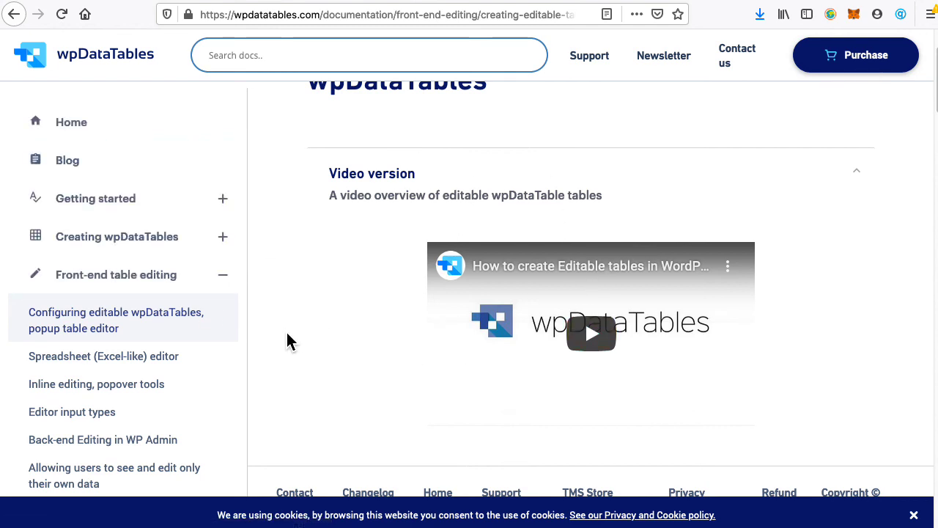
{"action": "scroll", "coordinate": [288, 340], "scroll_direction": "up", "scroll_amount": 3}
{"action": "left_click", "coordinate": [124, 126]}
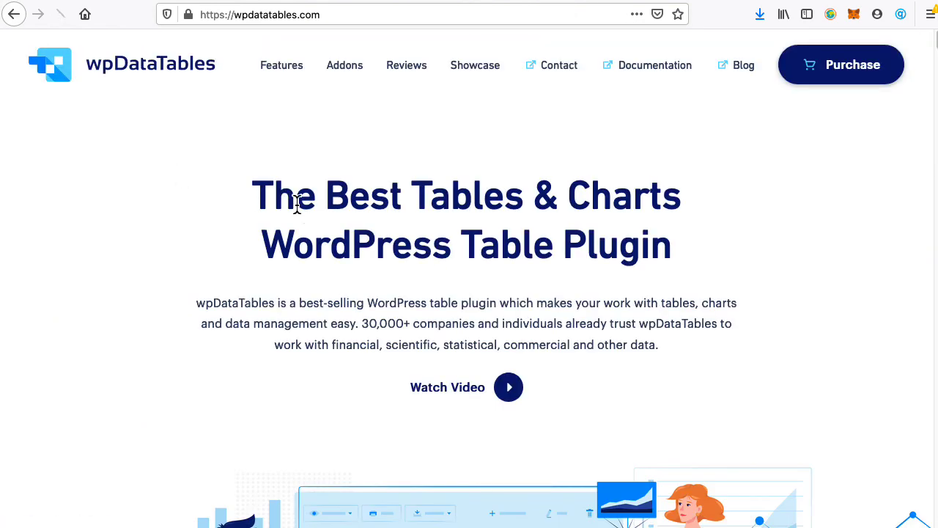
Step: Look through the wpDataTables home page, including the responsive table demo, the three basic steps and the feature sections
{"action": "scroll", "coordinate": [470, 263], "scroll_direction": "down", "scroll_amount": 12}
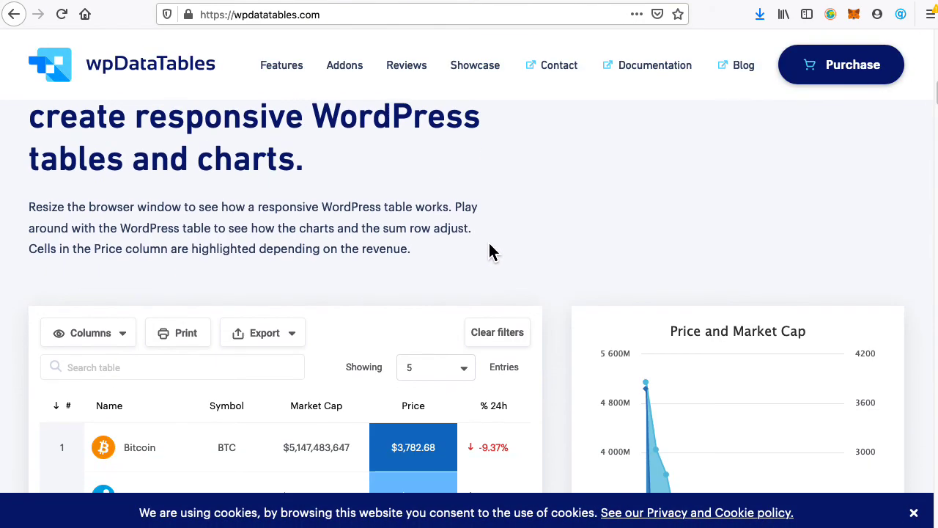
{"action": "scroll", "coordinate": [490, 250], "scroll_direction": "down", "scroll_amount": 15}
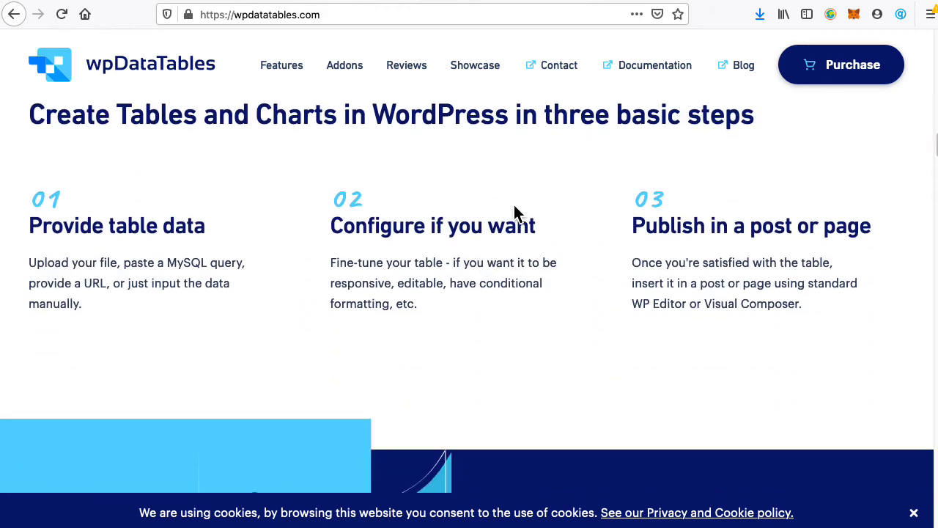
{"action": "scroll", "coordinate": [485, 265], "scroll_direction": "down", "scroll_amount": 10}
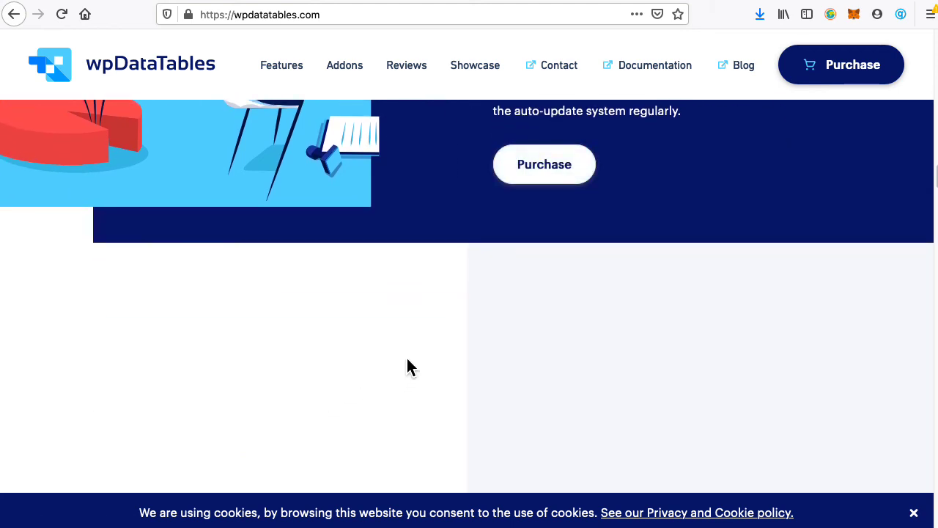
{"action": "scroll", "coordinate": [561, 331], "scroll_direction": "up", "scroll_amount": 10}
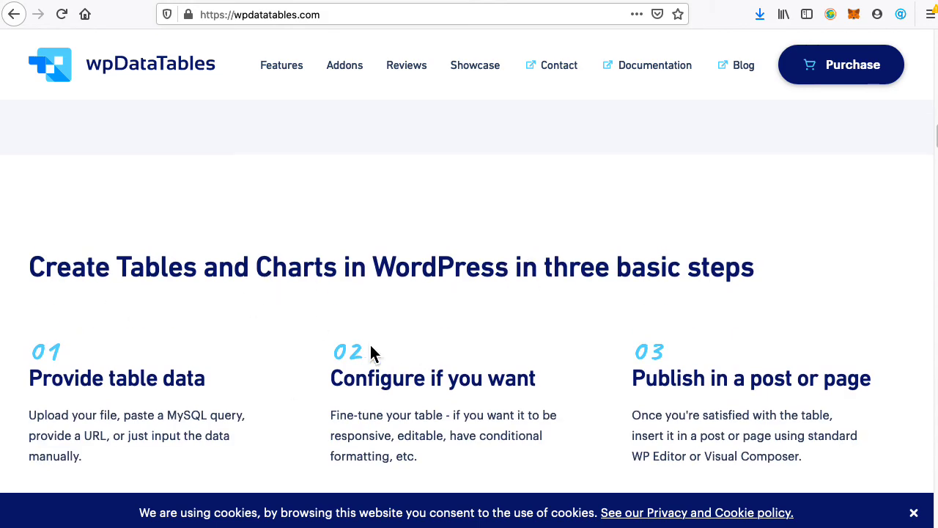
{"action": "scroll", "coordinate": [412, 270], "scroll_direction": "down", "scroll_amount": 5}
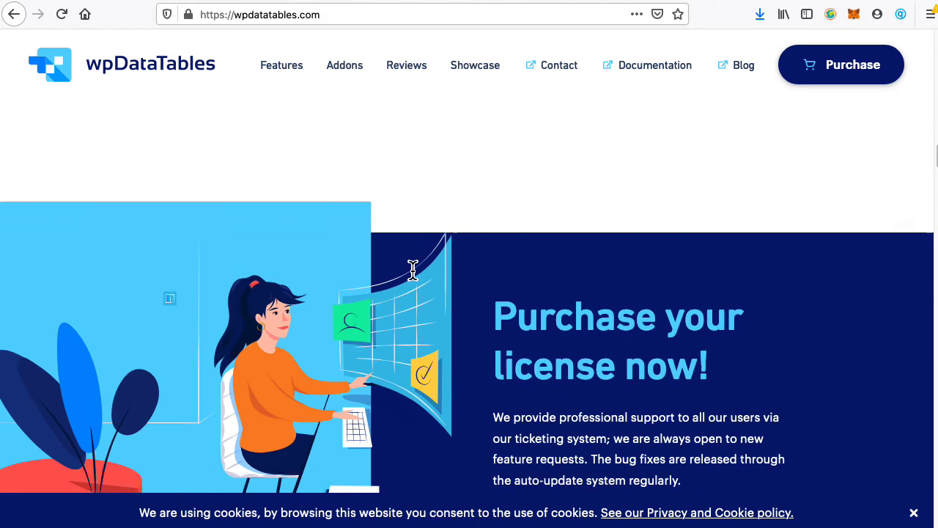
{"action": "scroll", "coordinate": [482, 321], "scroll_direction": "down", "scroll_amount": 15}
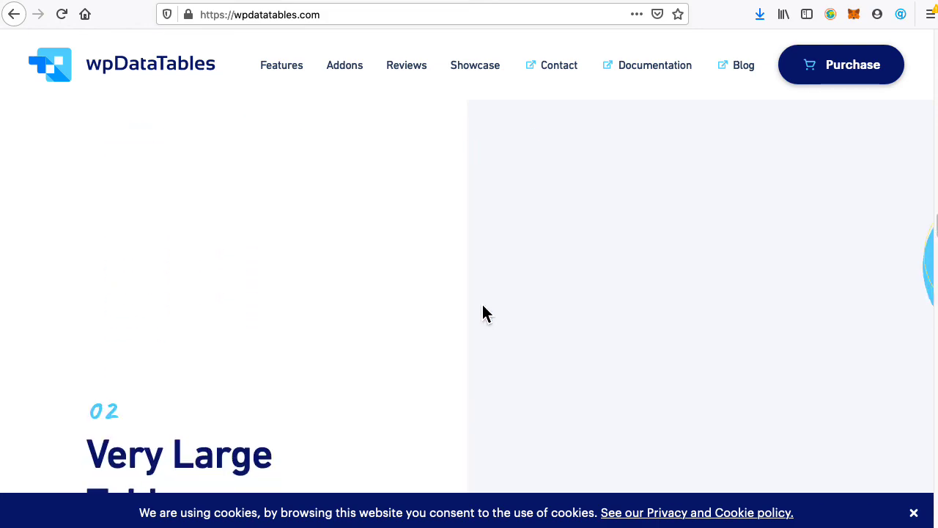
{"action": "scroll", "coordinate": [482, 313], "scroll_direction": "up", "scroll_amount": 20}
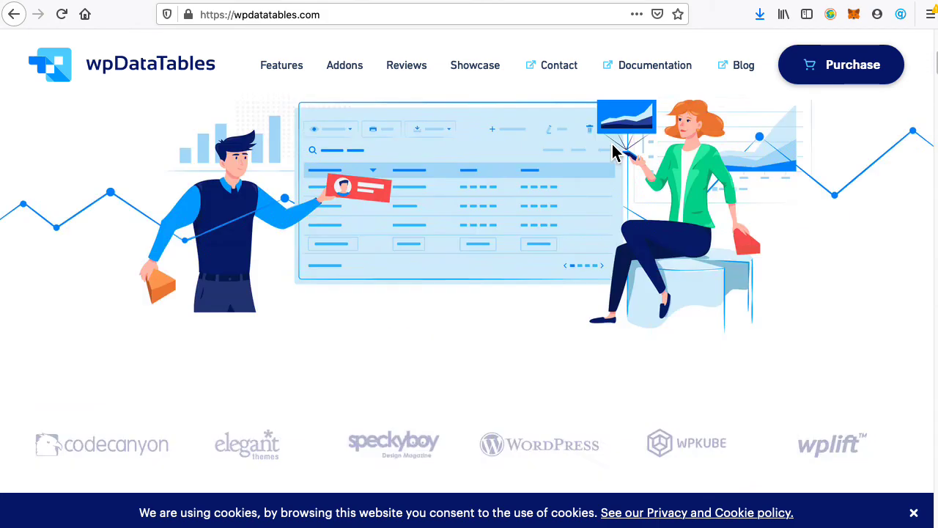
{"action": "scroll", "coordinate": [614, 152], "scroll_direction": "up", "scroll_amount": 3}
Step: Open the wpDataTables documentation overview and browse its list of topics from Getting started to Newsletter
{"action": "left_click", "coordinate": [651, 66]}
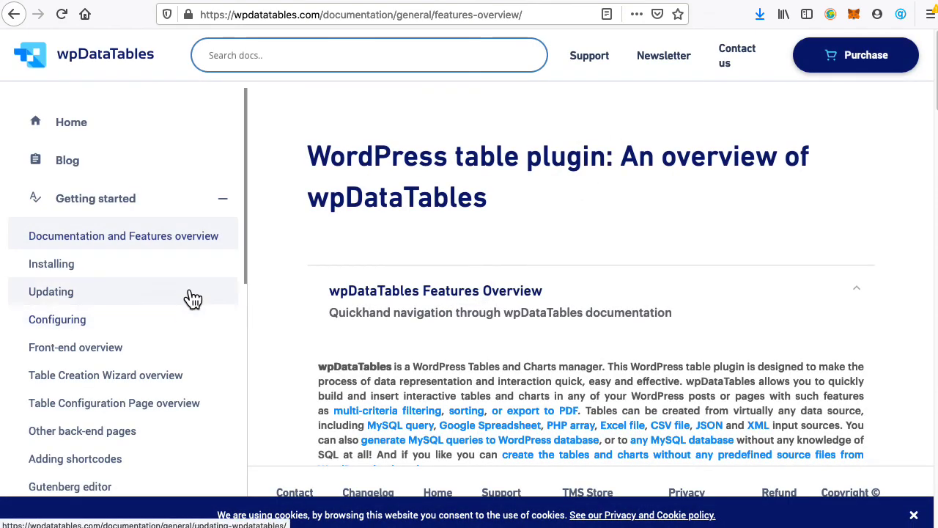
{"action": "scroll", "coordinate": [147, 341], "scroll_direction": "down", "scroll_amount": 3}
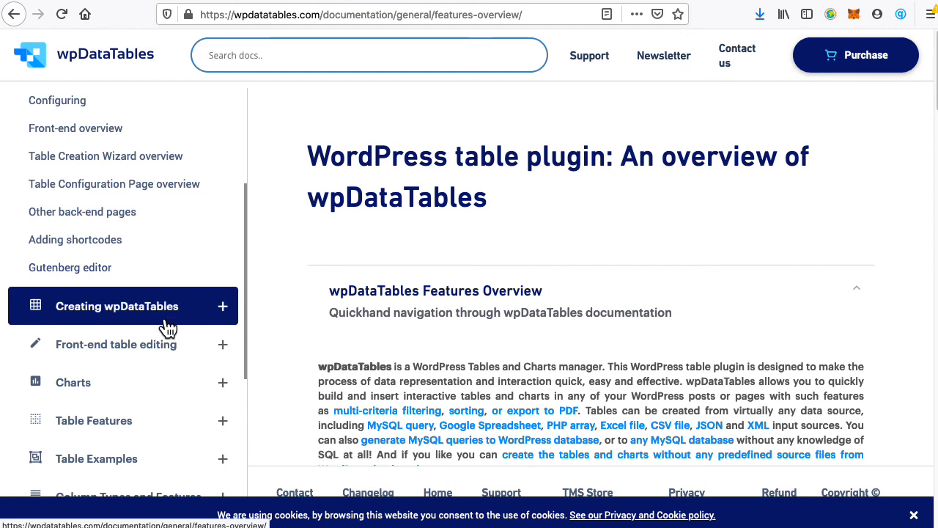
{"action": "scroll", "coordinate": [151, 432], "scroll_direction": "down", "scroll_amount": 3}
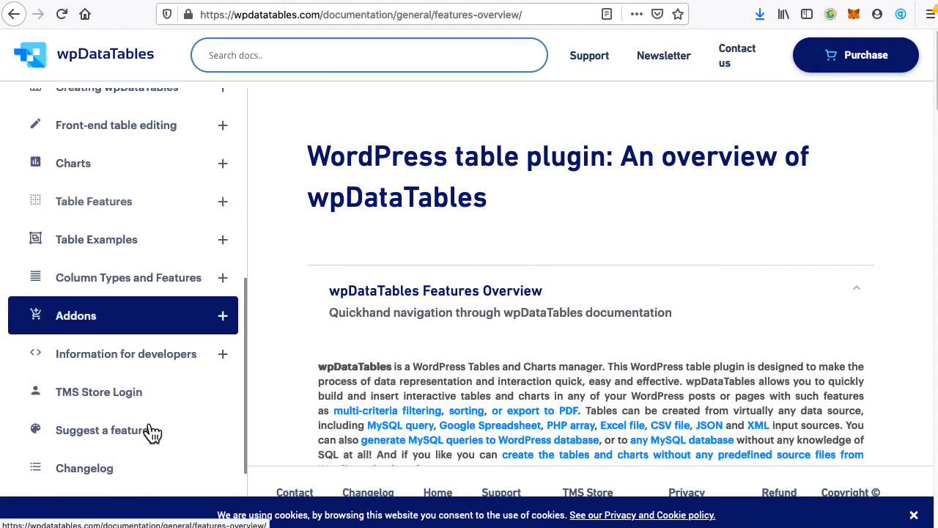
{"action": "scroll", "coordinate": [220, 355], "scroll_direction": "down", "scroll_amount": 2}
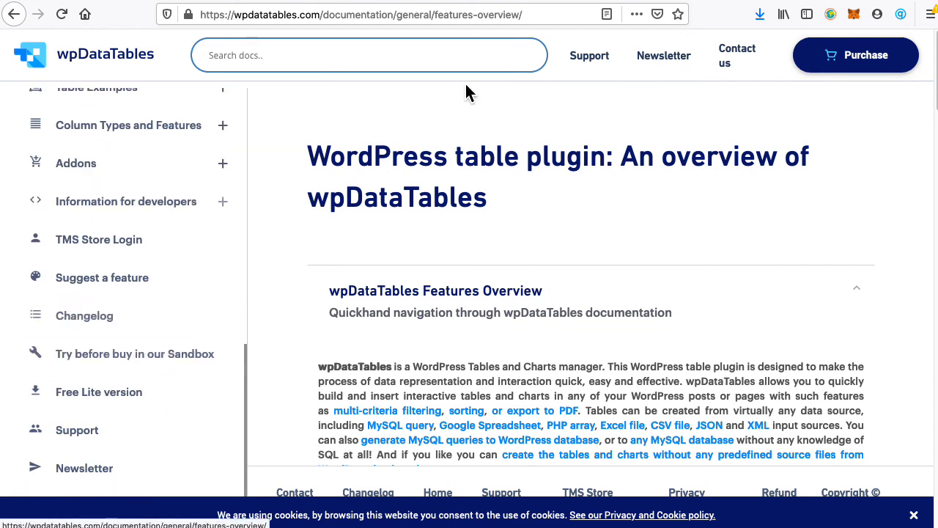
{"action": "scroll", "coordinate": [52, 283], "scroll_direction": "up", "scroll_amount": 5}
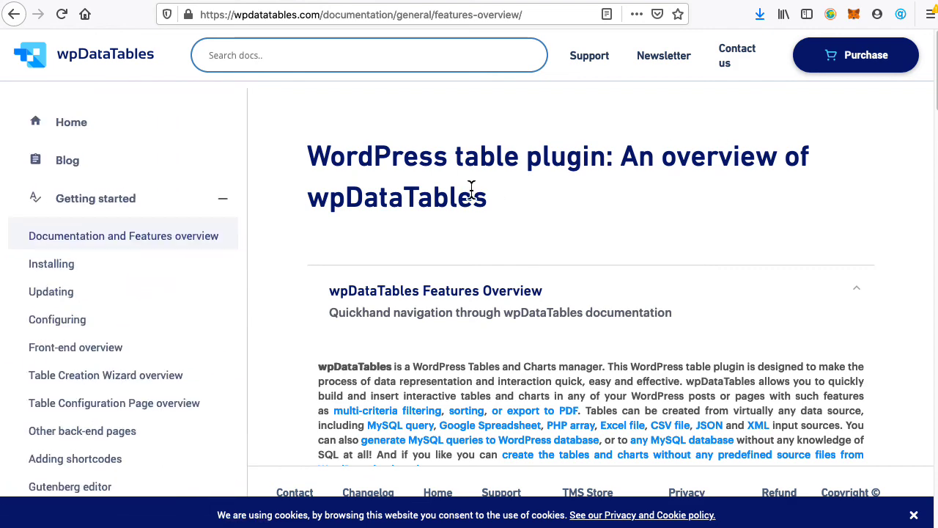